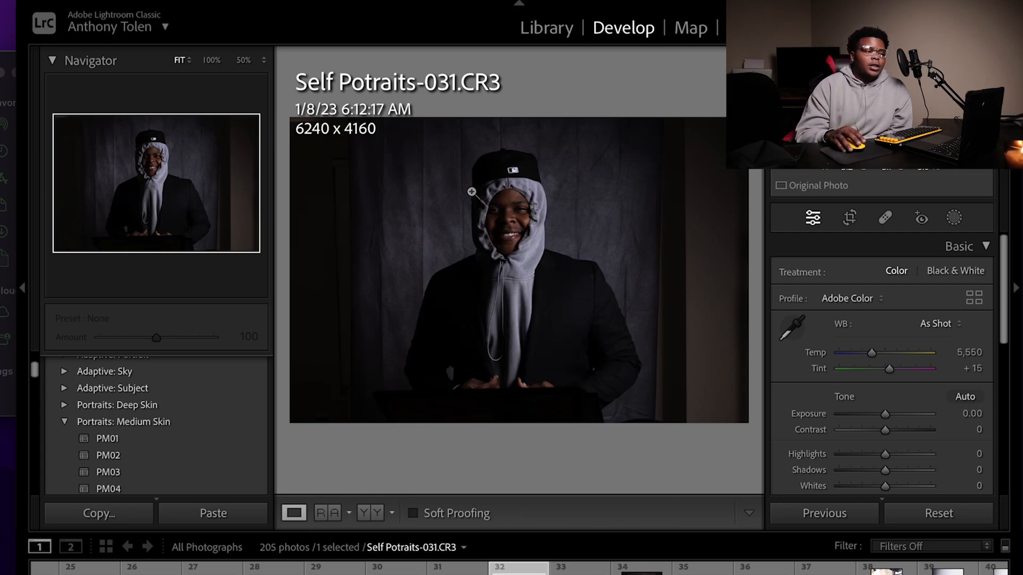
# Examine the portrait up close, checking the face and the dark area beside the backdrop.
pyautogui.click(515, 217)
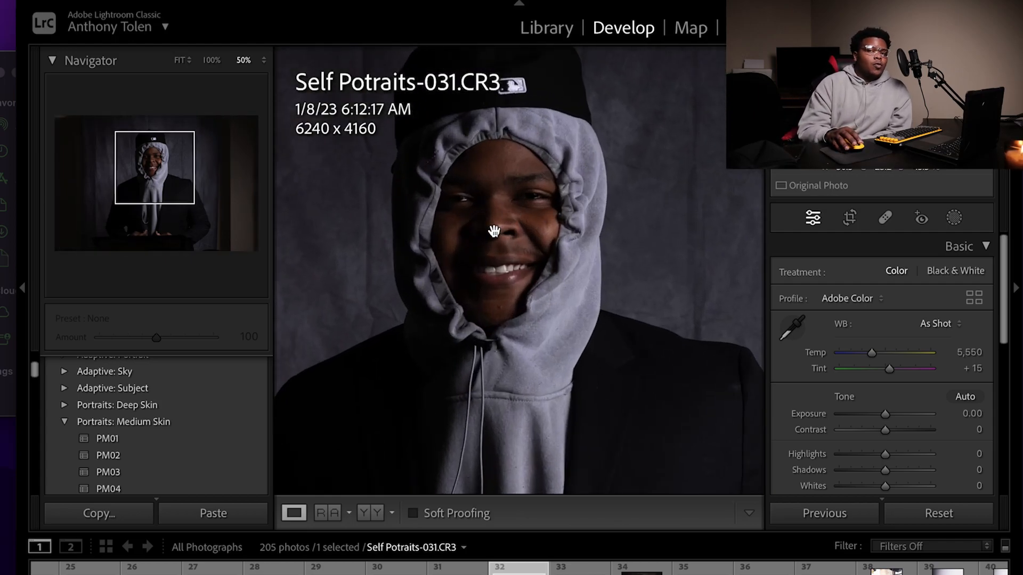
pyautogui.click(495, 233)
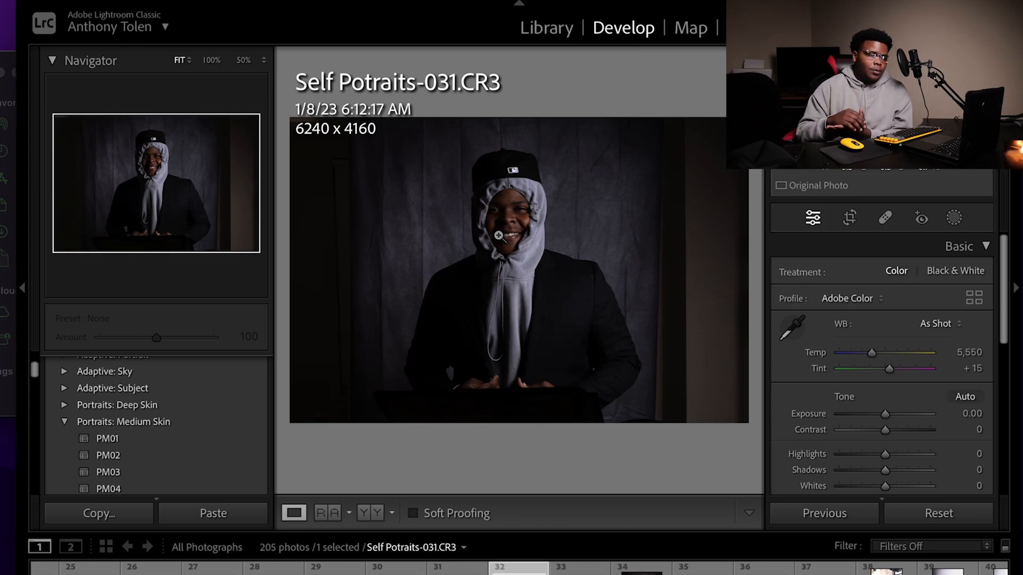
pyautogui.click(498, 235)
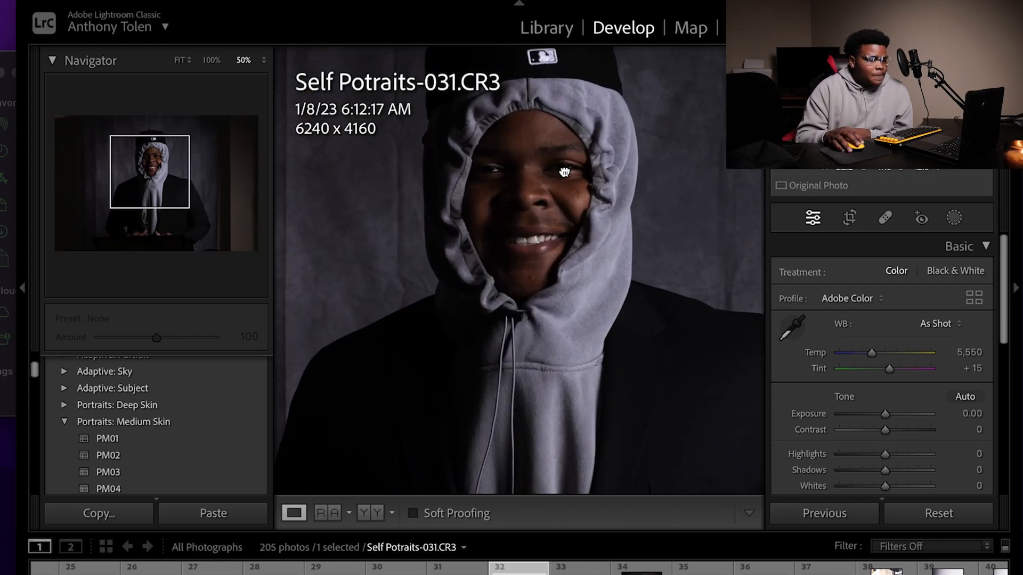
pyautogui.moveTo(503, 229); pyautogui.dragTo(533, 209)
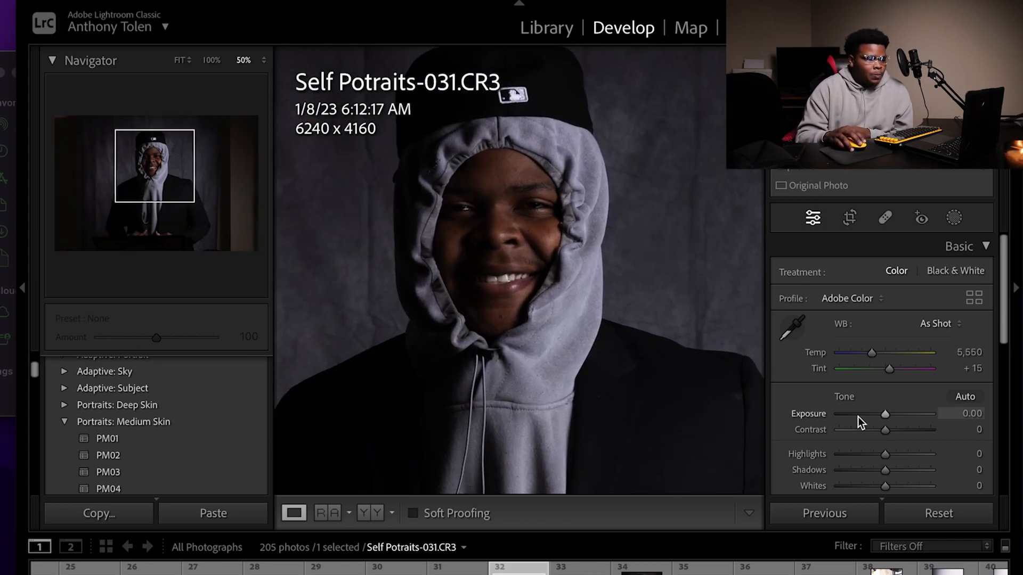
pyautogui.click(570, 287)
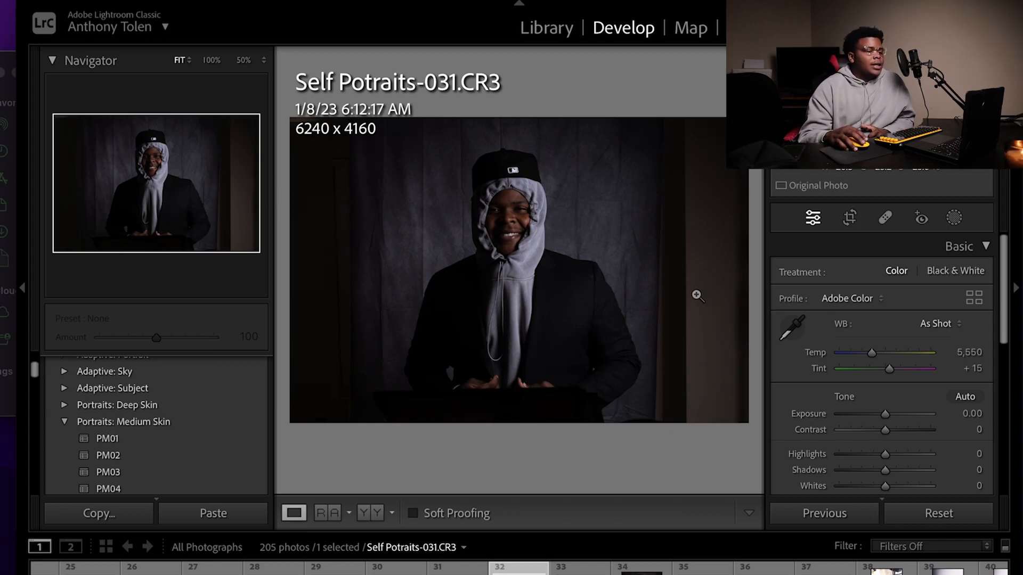
pyautogui.click(630, 202)
pyautogui.moveTo(679, 207); pyautogui.dragTo(277, 264)
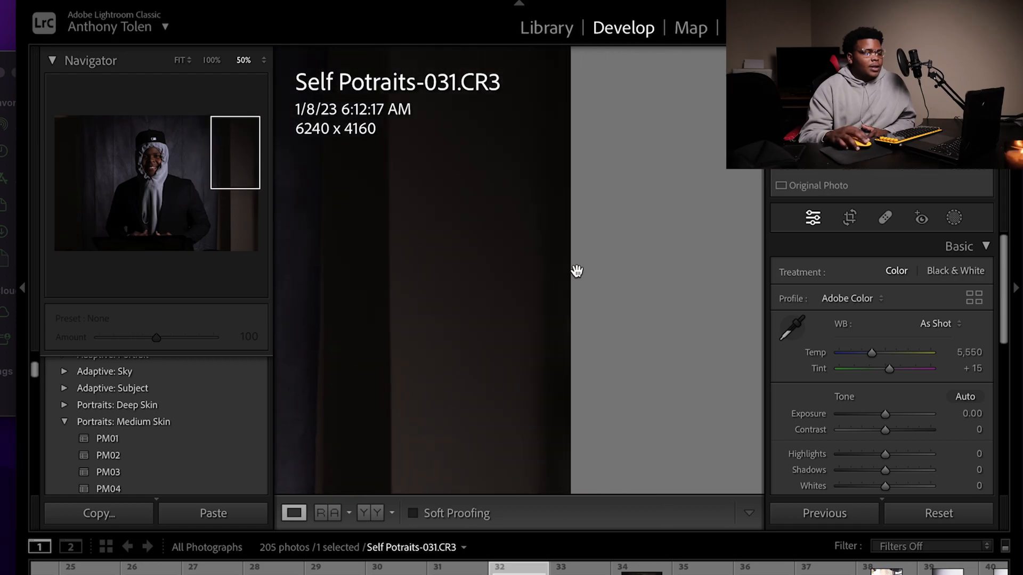
pyautogui.click(543, 256)
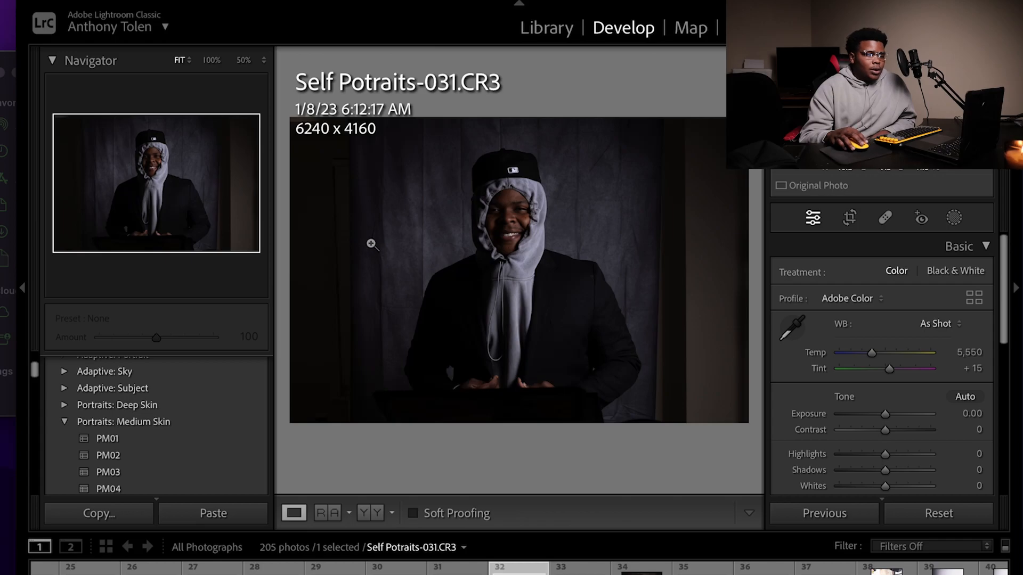
# Crop the photo to a vertical head-and-chest portrait of about 2186 x 3150 pixels, cutting away the area beyond the backdrop.
pyautogui.click(850, 220)
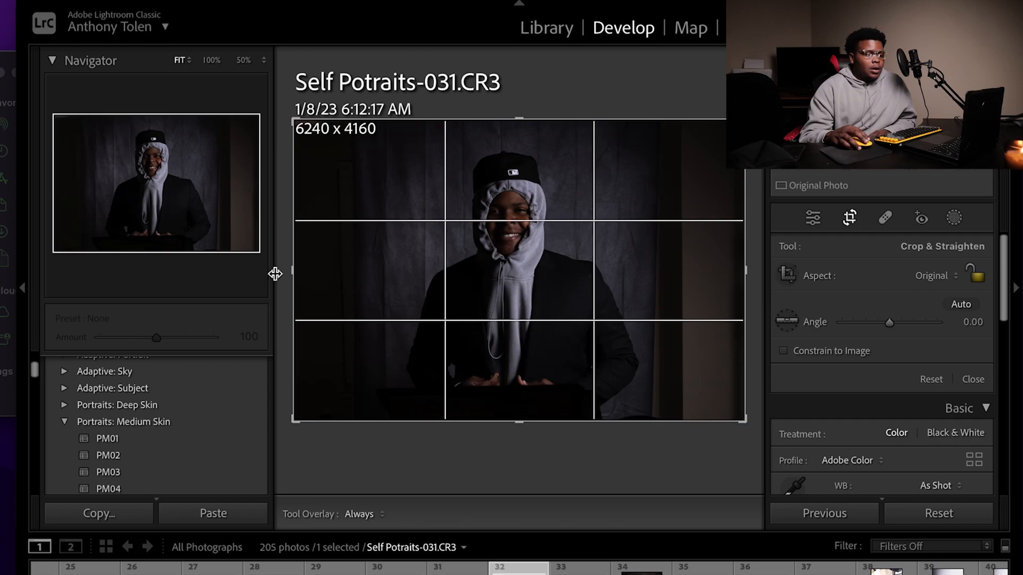
pyautogui.moveTo(290, 274); pyautogui.dragTo(364, 270)
pyautogui.moveTo(675, 267); pyautogui.dragTo(600, 265)
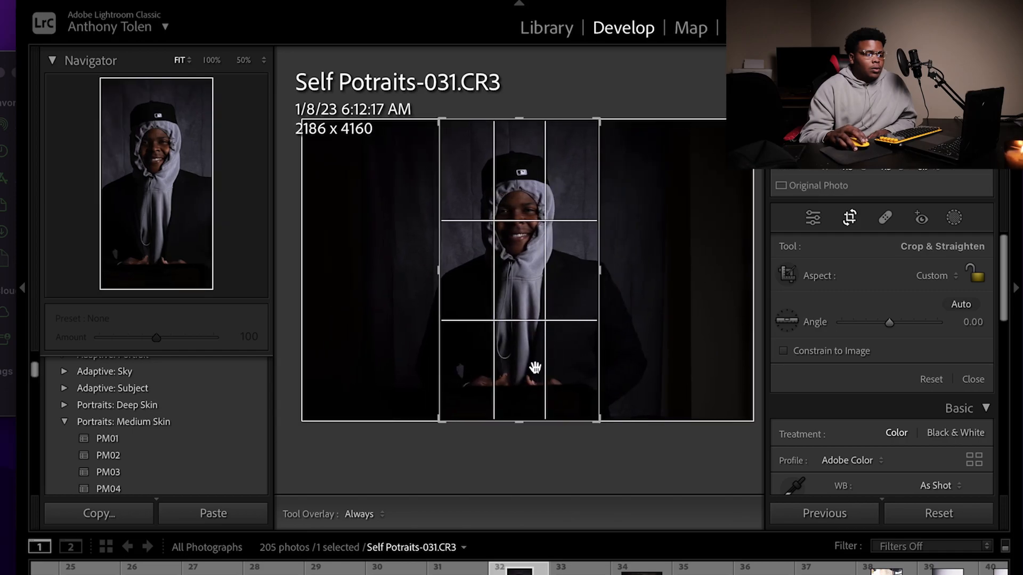
pyautogui.moveTo(518, 422); pyautogui.dragTo(517, 333)
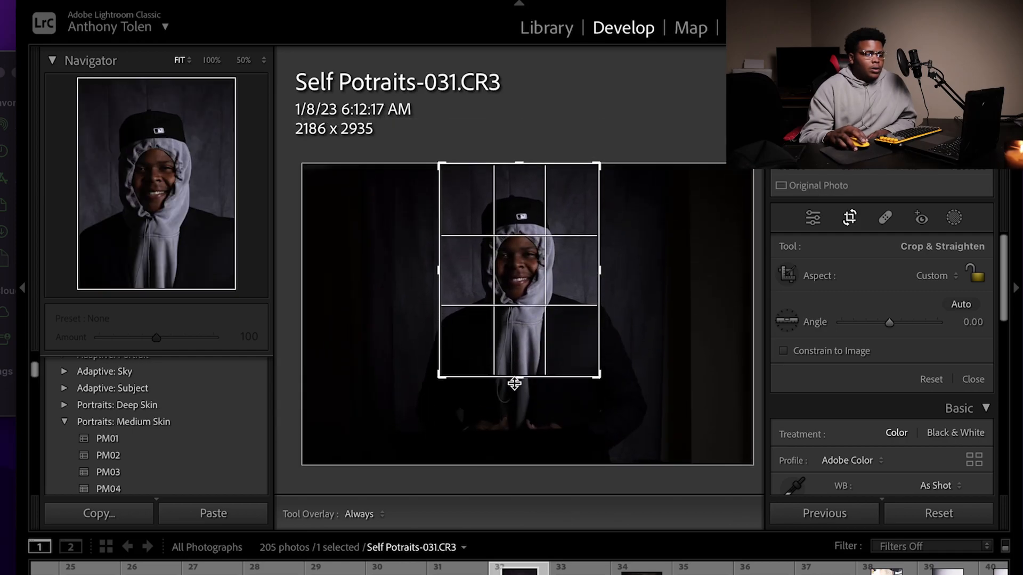
pyautogui.moveTo(516, 387); pyautogui.dragTo(519, 392)
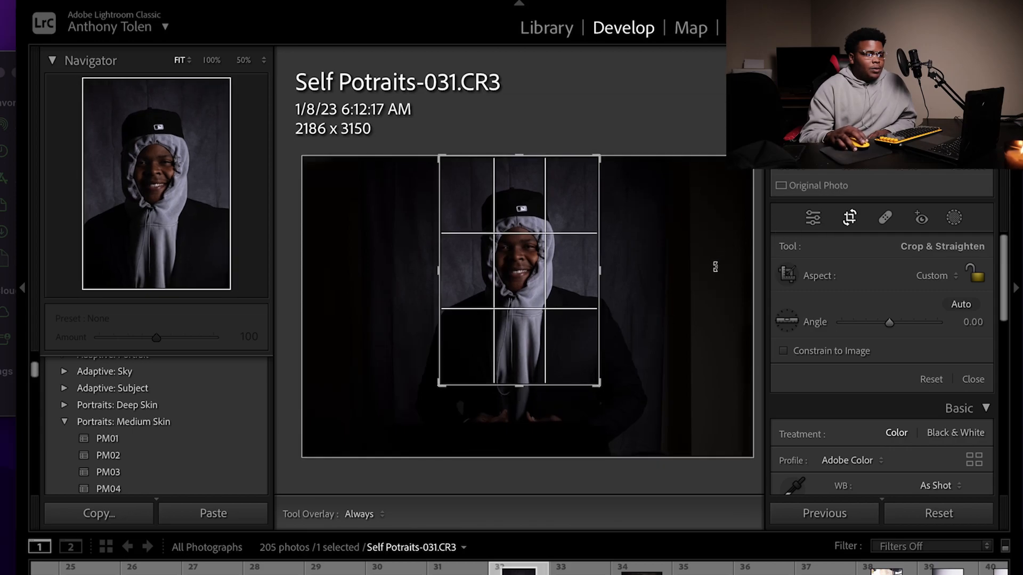
pyautogui.press('Return')
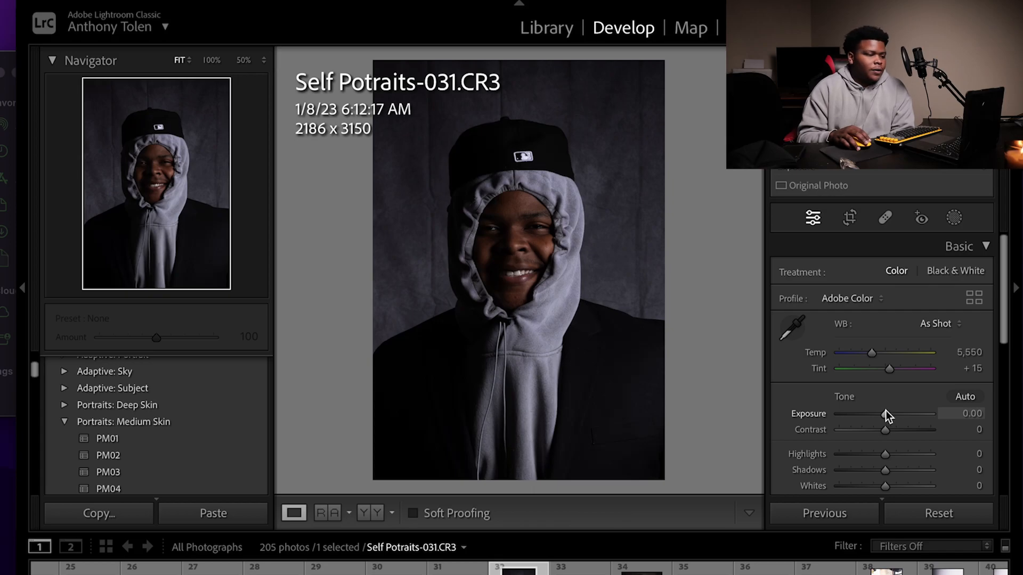
# Set the photo's overall Exposure to +0.75 and check the face up close.
pyautogui.moveTo(886, 414); pyautogui.dragTo(893, 414)
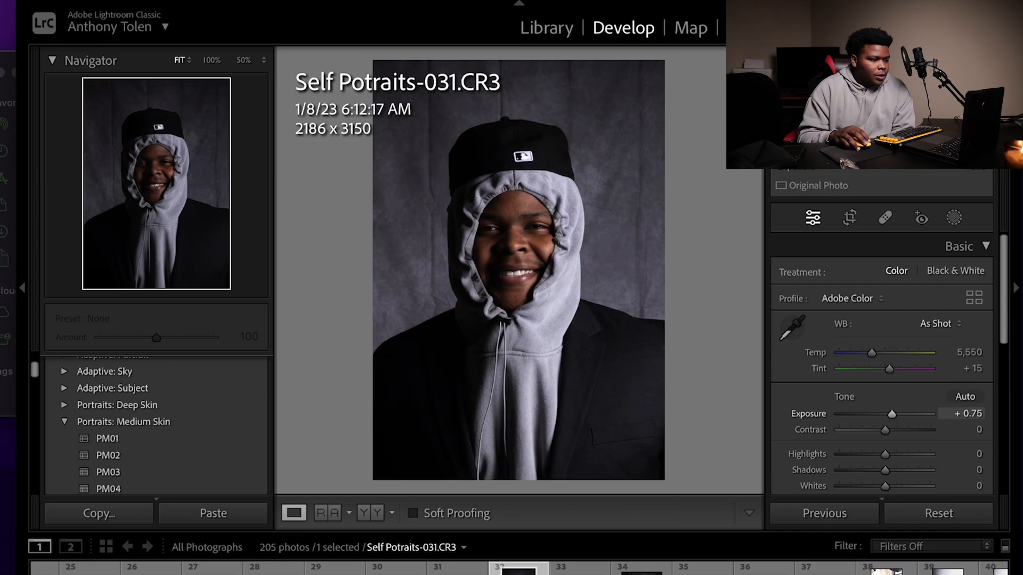
pyautogui.click(516, 280)
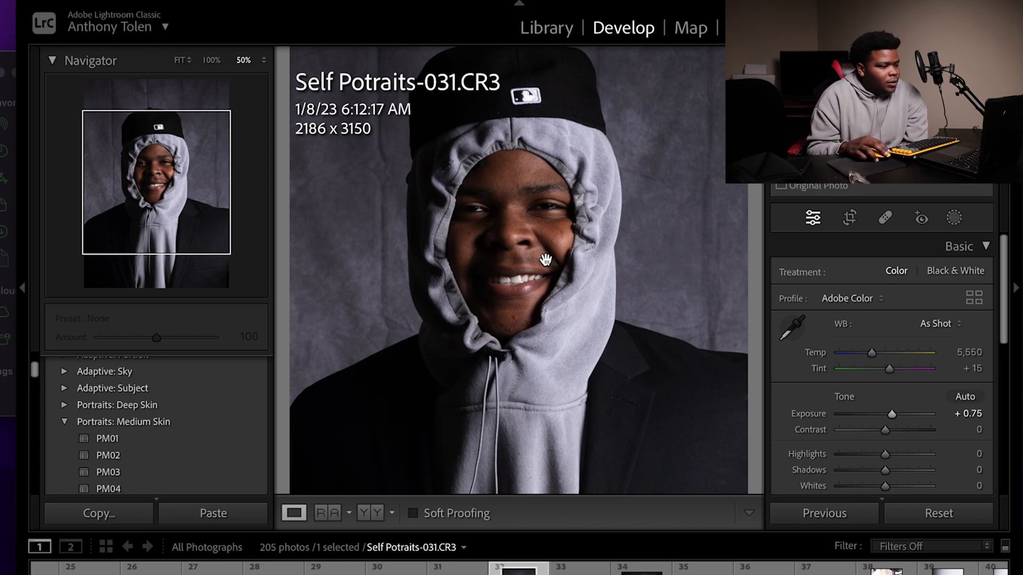
pyautogui.click(524, 201)
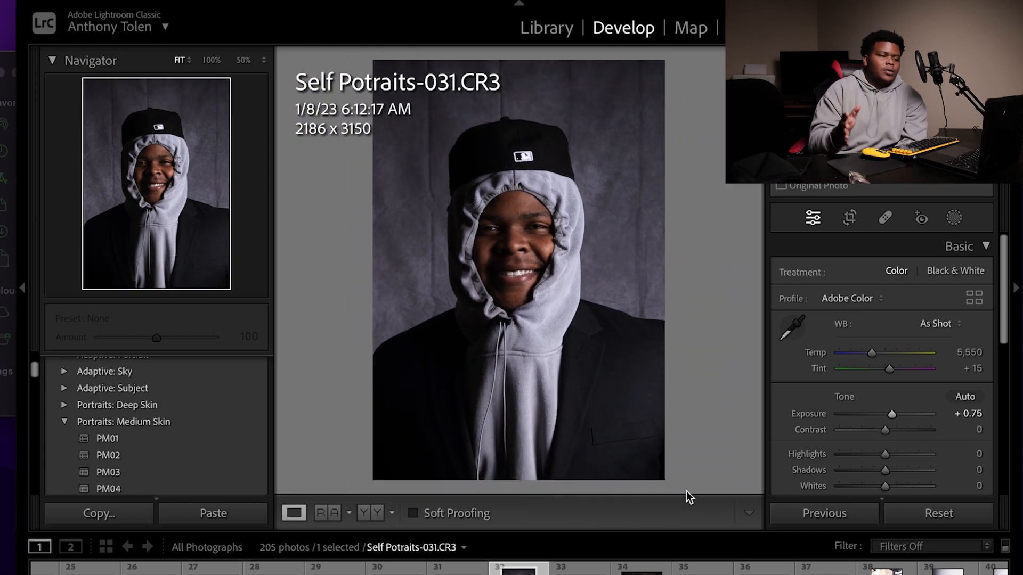
pyautogui.click(530, 254)
pyautogui.click(549, 255)
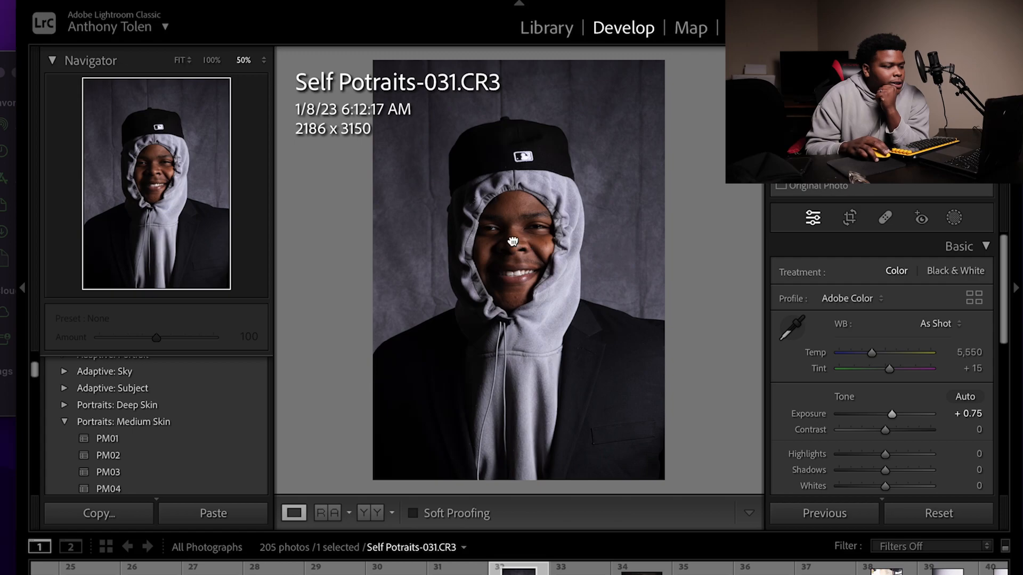
pyautogui.click(513, 243)
pyautogui.scroll(-2, 517, 299)
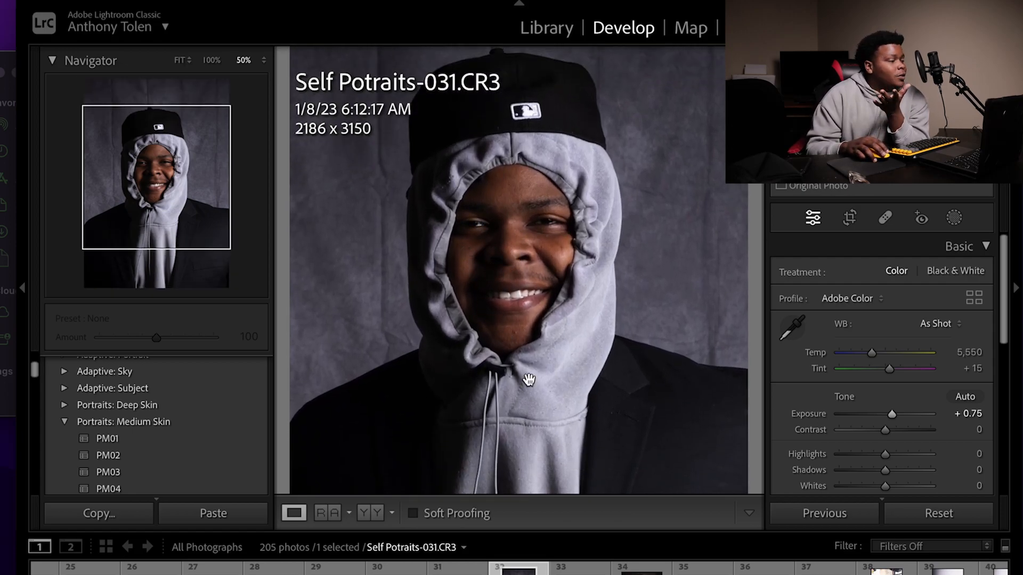
pyautogui.click(495, 236)
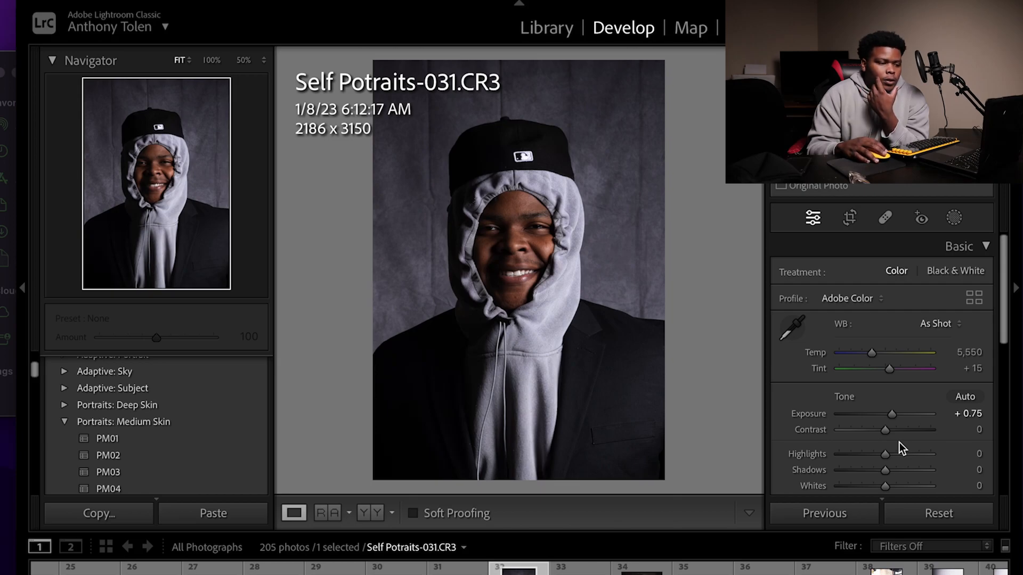
# Add a new mask that selects the subject automatically.
pyautogui.click(956, 220)
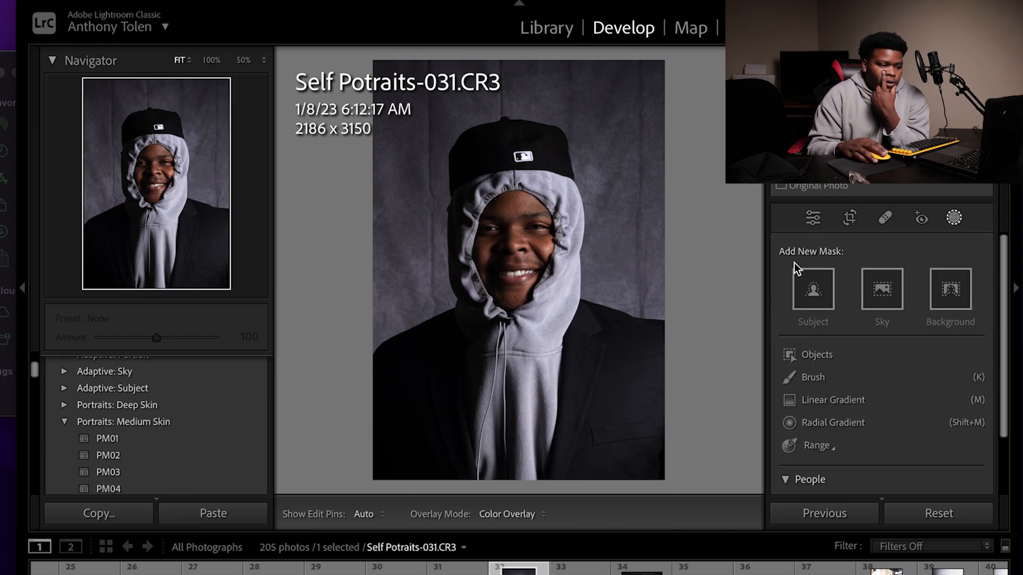
pyautogui.click(954, 218)
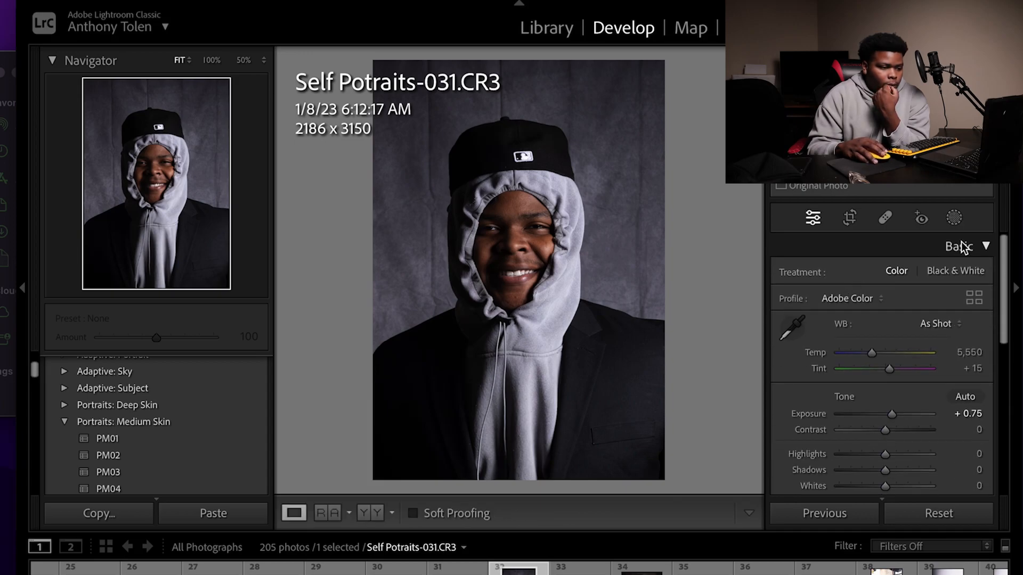
pyautogui.click(953, 217)
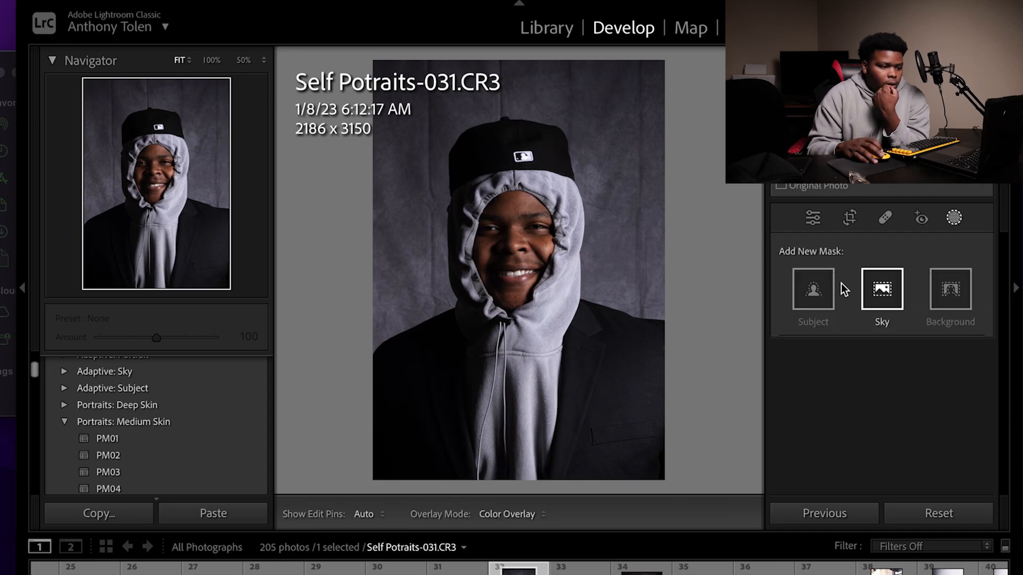
pyautogui.click(812, 292)
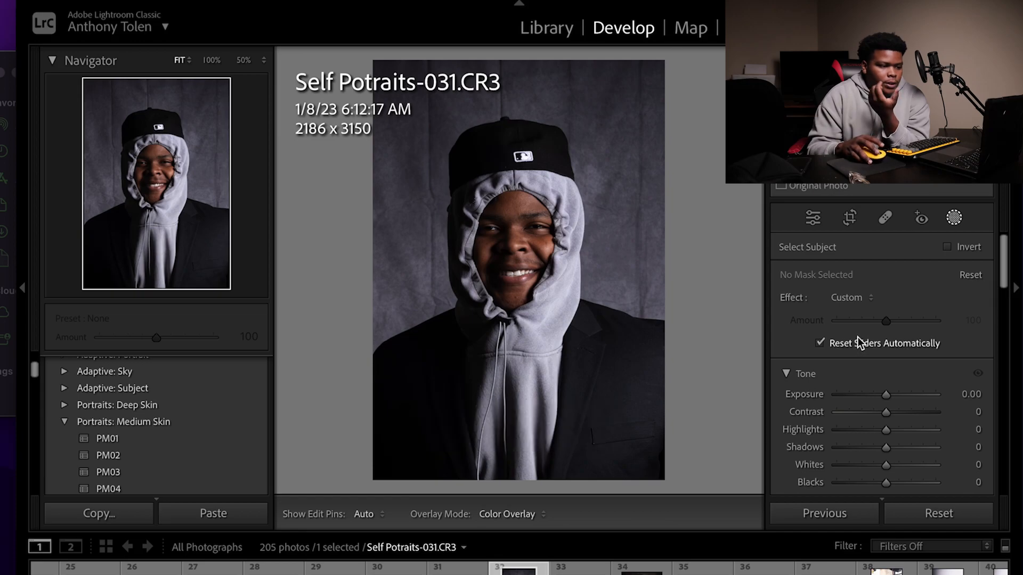
# Lower the subject mask's Blacks to -18.
pyautogui.scroll(-2, 930, 351)
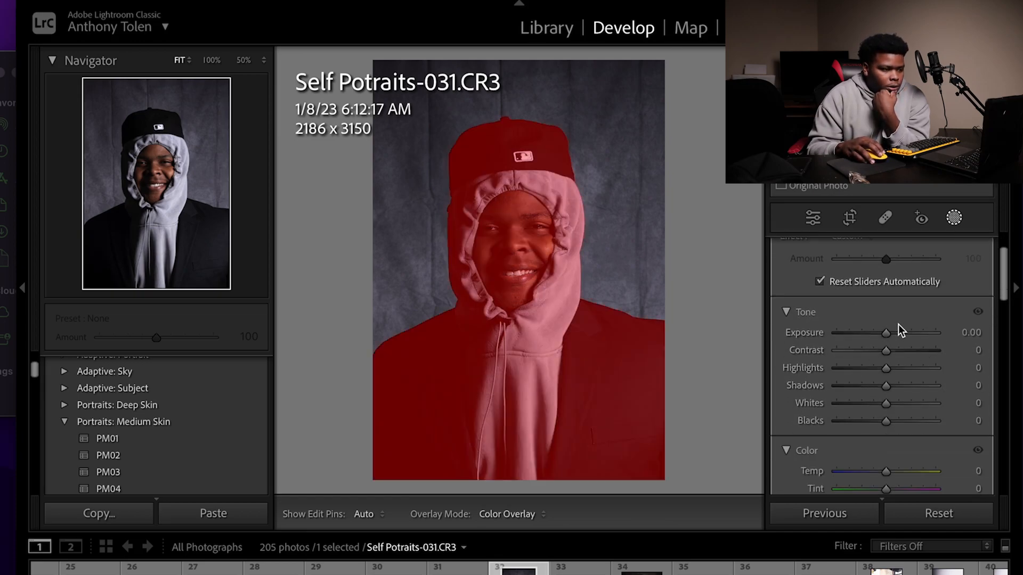
pyautogui.moveTo(889, 421)
pyautogui.mouseDown()
pyautogui.moveTo(861, 420)
pyautogui.moveTo(880, 417)
pyautogui.mouseUp()
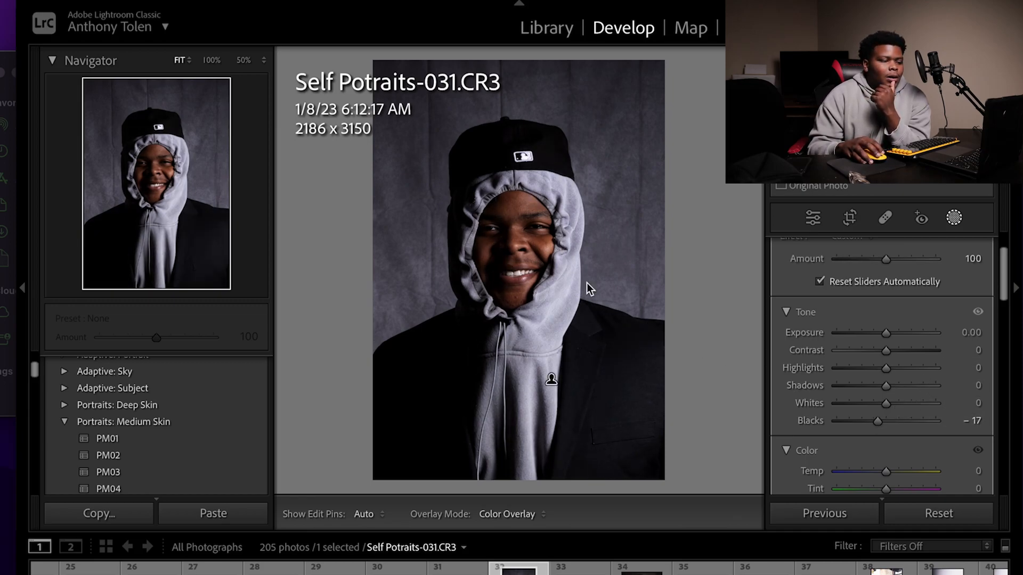
pyautogui.click(880, 423)
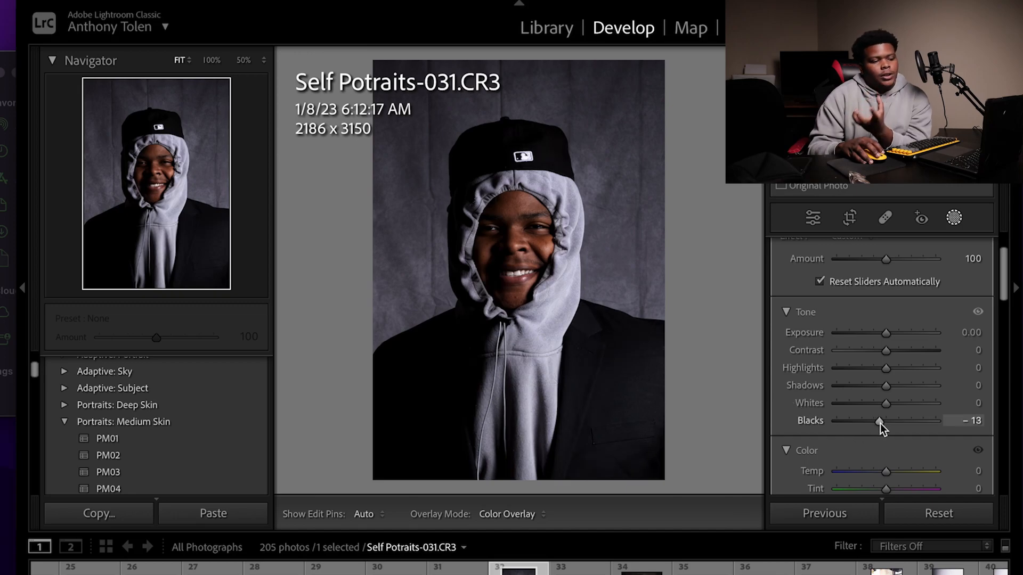
pyautogui.moveTo(880, 423); pyautogui.dragTo(877, 422)
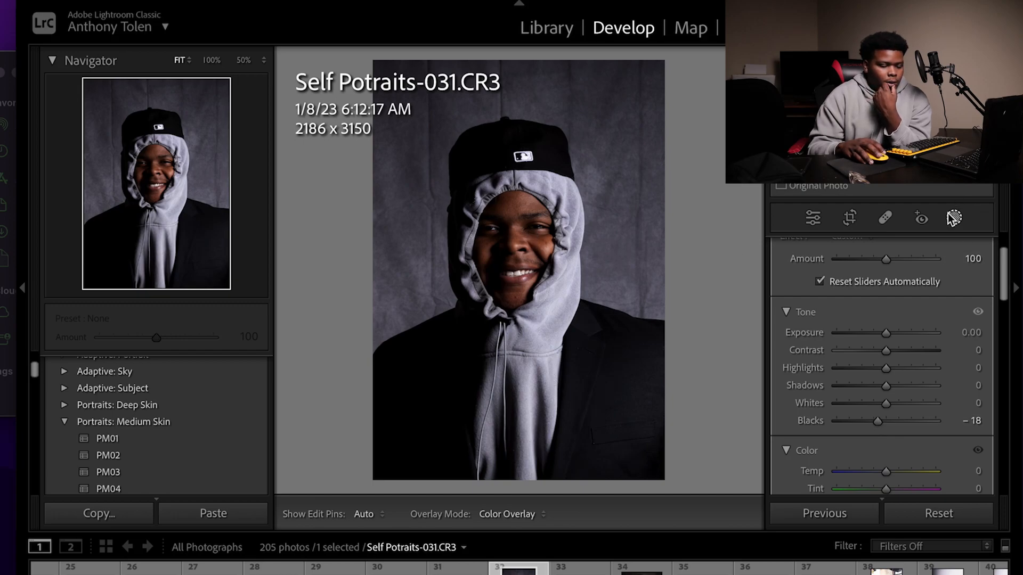
# Create a second mask from the detected person, covering only Face Skin.
pyautogui.click(821, 216)
pyautogui.click(954, 217)
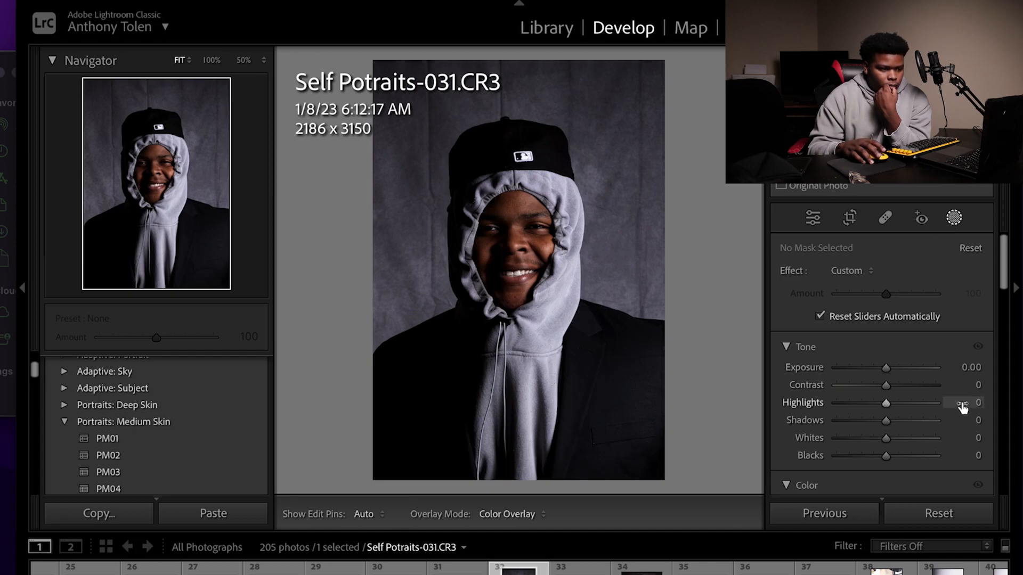
pyautogui.scroll(-10, 959, 411)
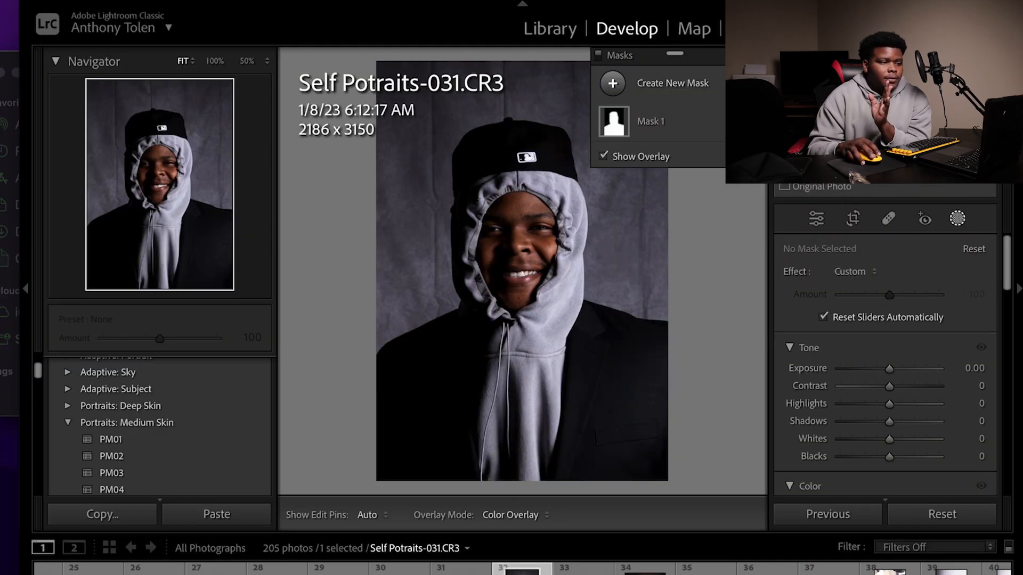
pyautogui.click(613, 85)
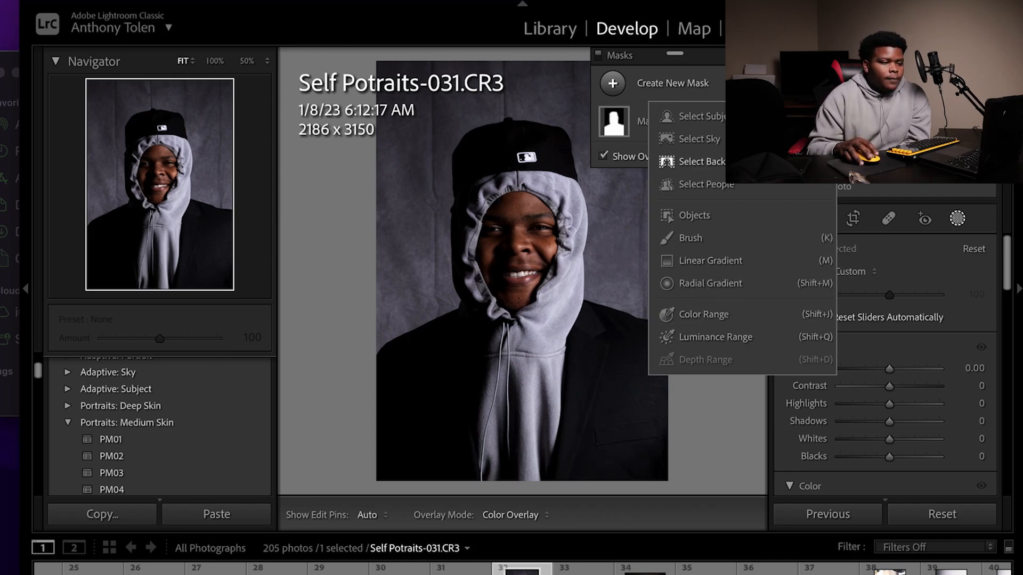
pyautogui.click(719, 185)
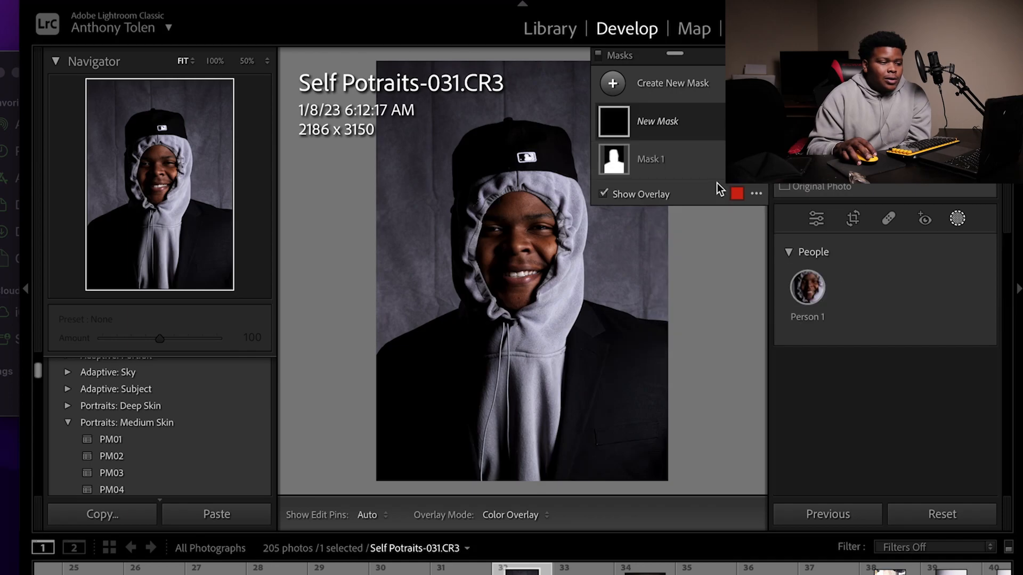
pyautogui.click(808, 294)
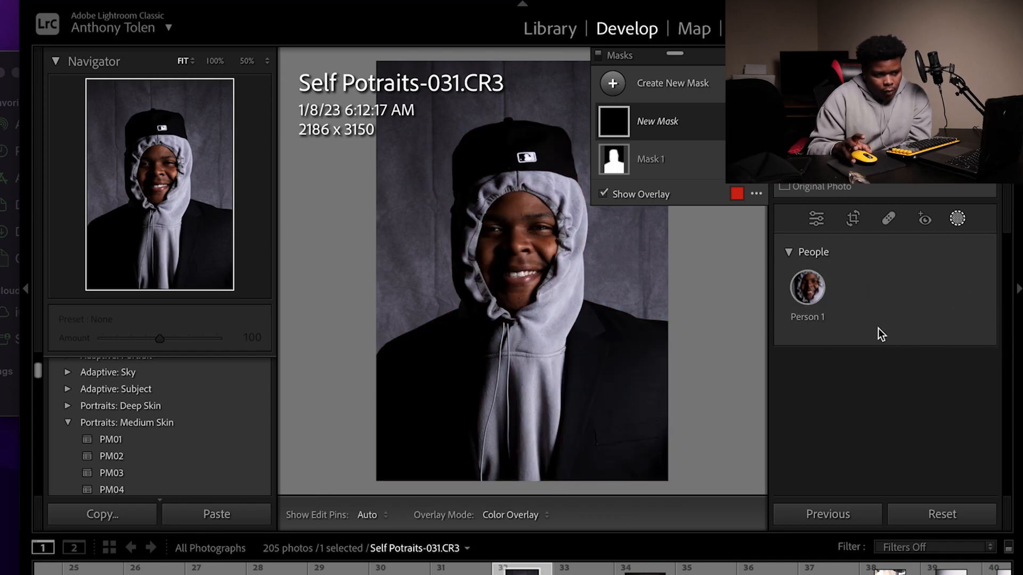
pyautogui.click(807, 288)
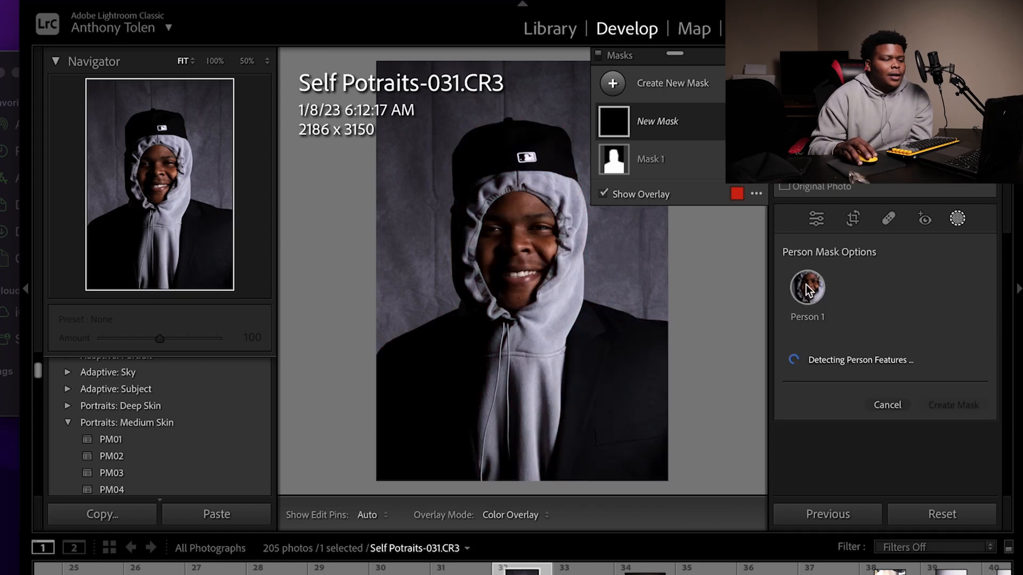
pyautogui.scroll(-2, 922, 325)
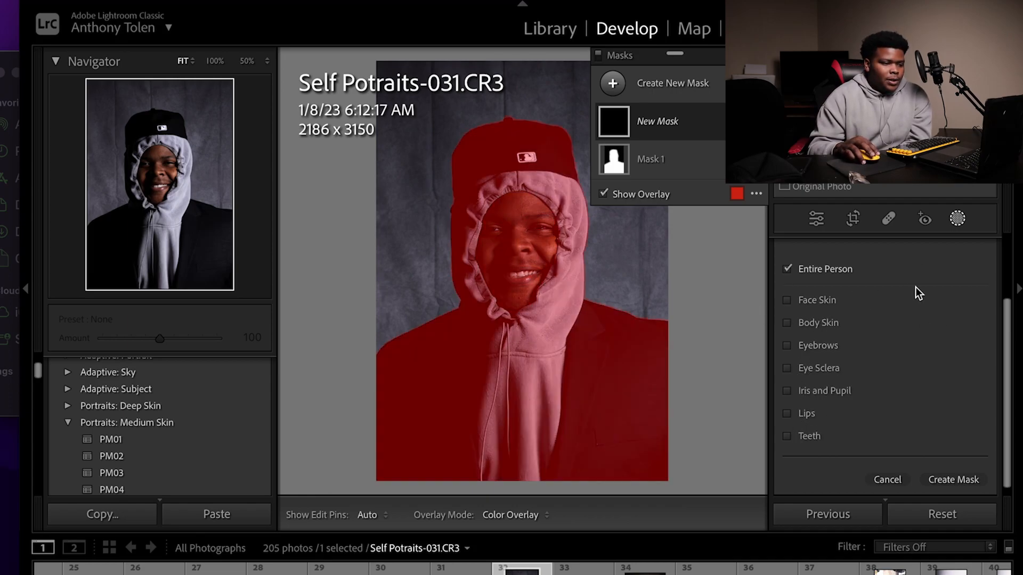
pyautogui.click(787, 301)
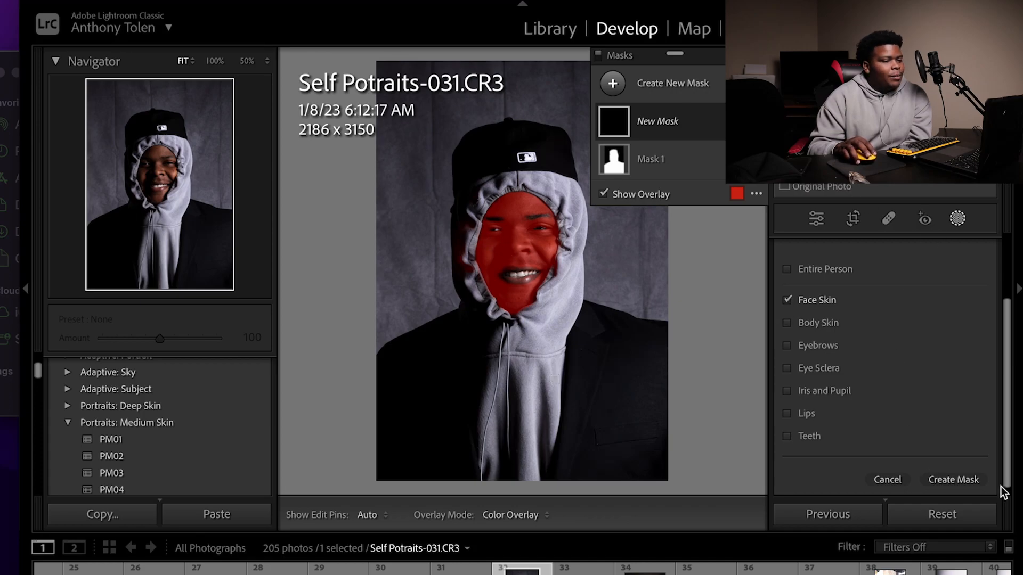
pyautogui.click(962, 478)
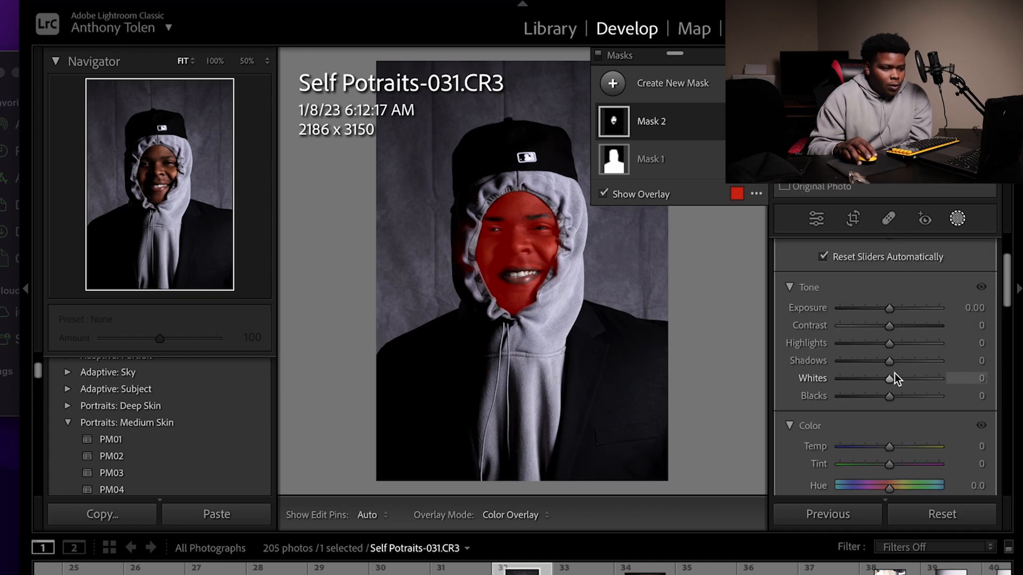
# Raise the face skin mask's Shadows to 100.
pyautogui.moveTo(890, 366); pyautogui.dragTo(944, 362)
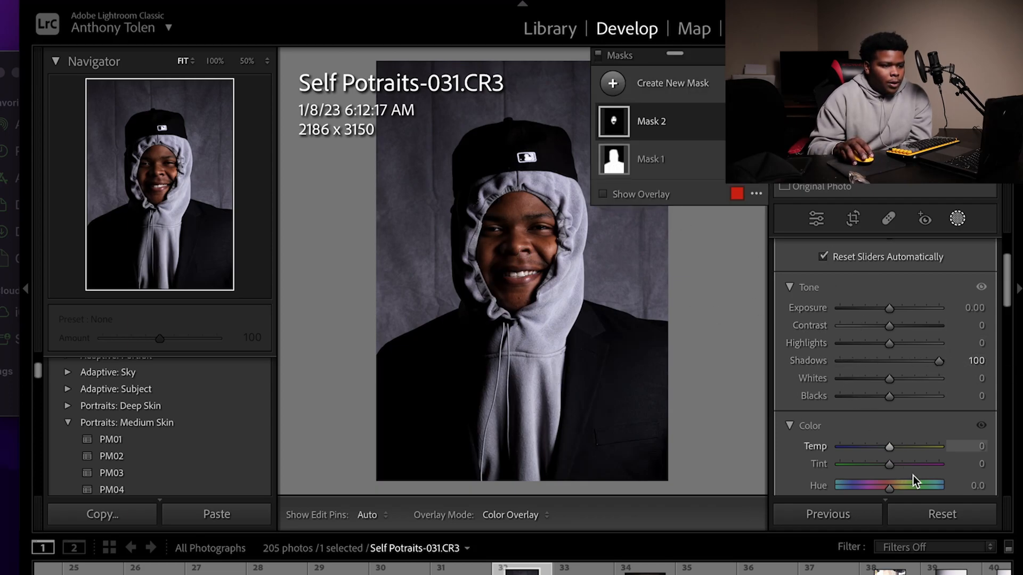
# Leave masking, set the photo's overall Exposure to +1.25 and check the face up close.
pyautogui.click(819, 219)
pyautogui.scroll(-3, 879, 266)
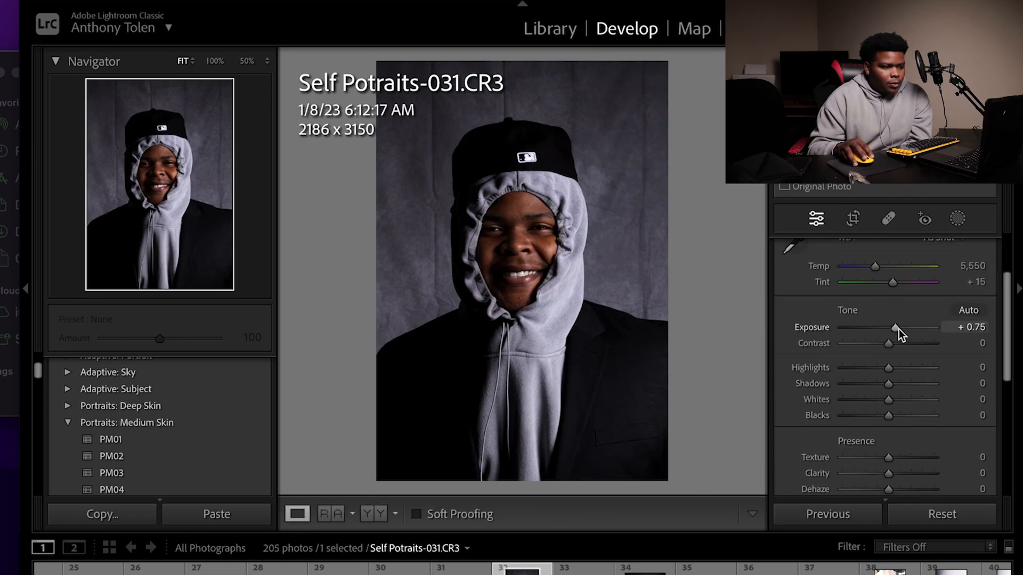
pyautogui.moveTo(897, 328); pyautogui.dragTo(903, 329)
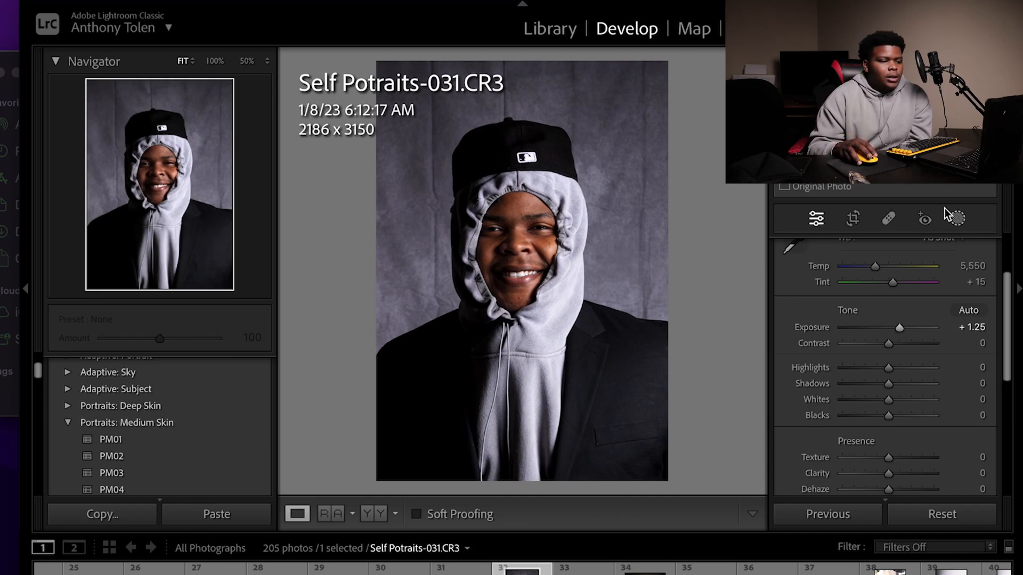
pyautogui.click(528, 262)
pyautogui.click(547, 261)
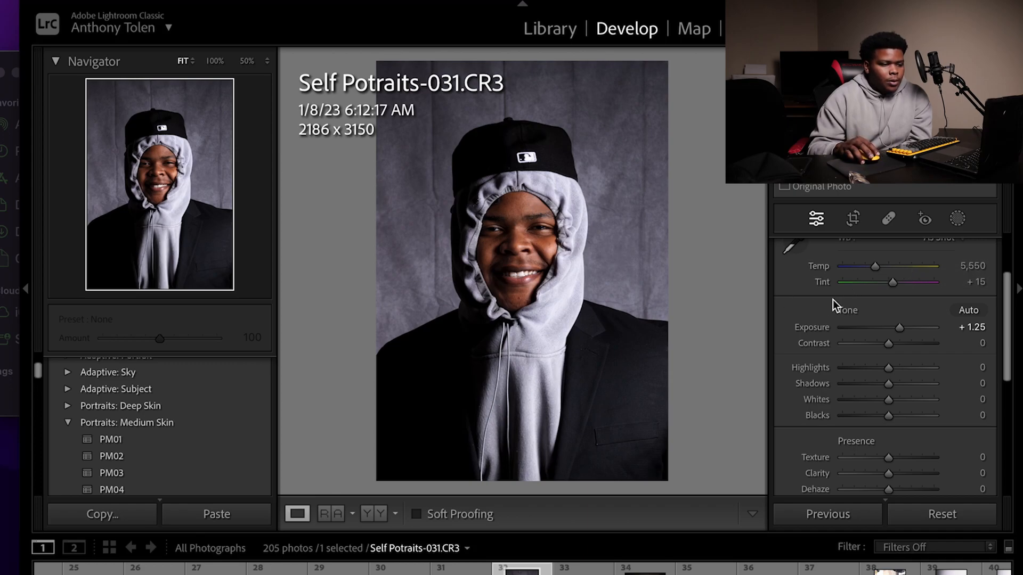
# Set the Orange Saturation to +17 in the HSL/Color adjustments.
pyautogui.scroll(-5, 880, 315)
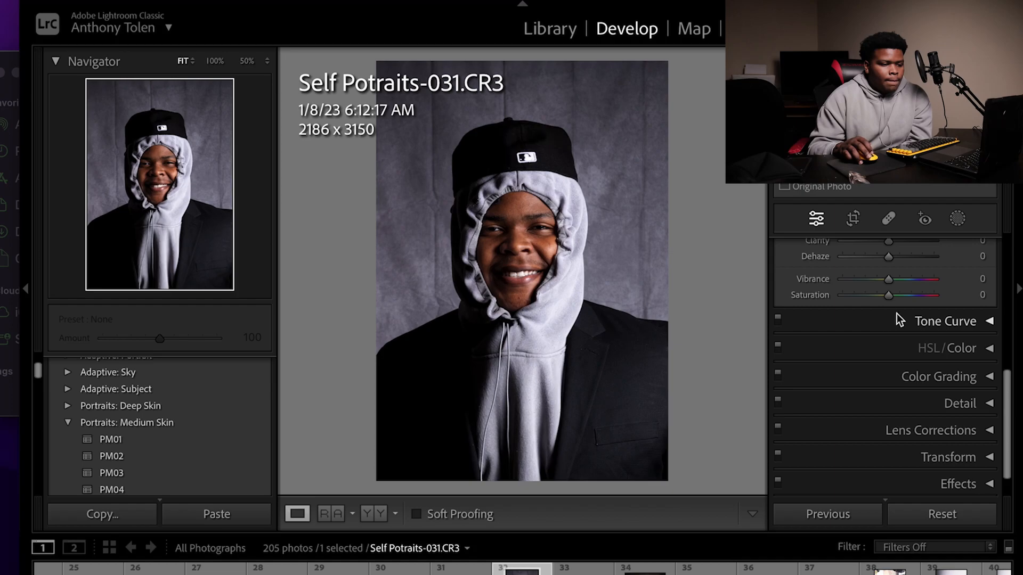
pyautogui.click(968, 376)
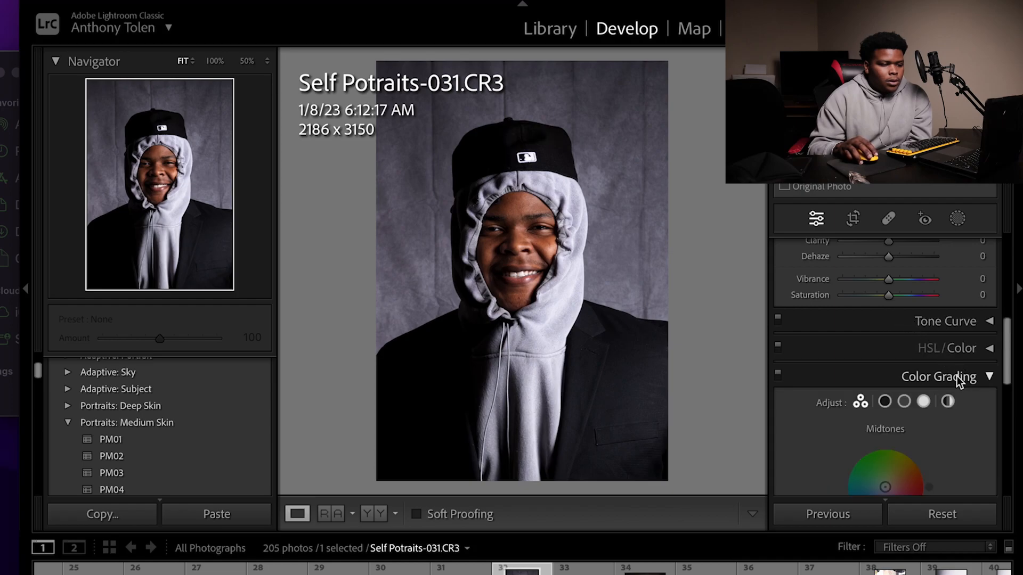
pyautogui.scroll(-3, 957, 376)
pyautogui.scroll(3, 961, 357)
pyautogui.click(985, 352)
pyautogui.click(970, 324)
pyautogui.click(969, 324)
pyautogui.click(969, 323)
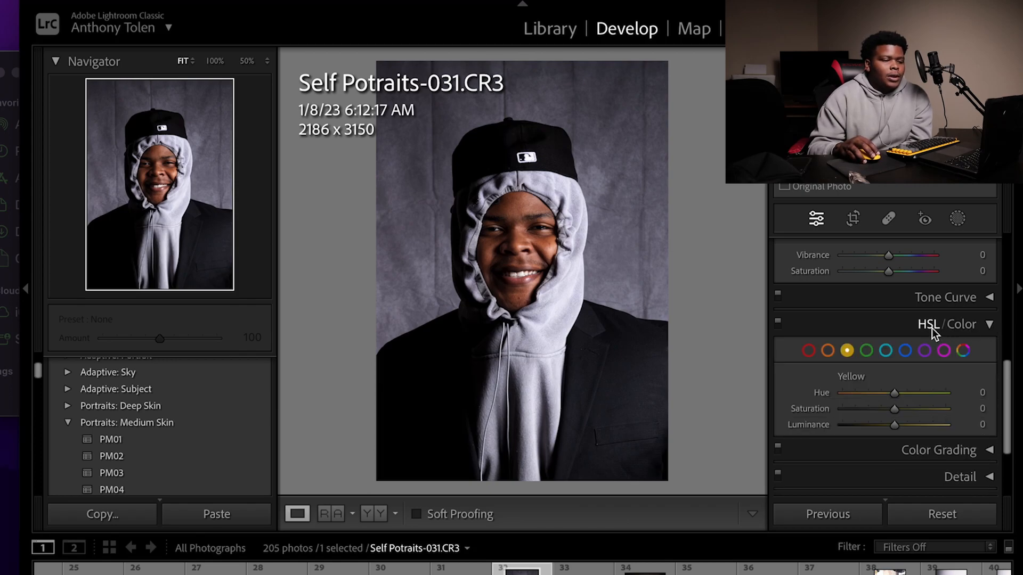
pyautogui.click(829, 351)
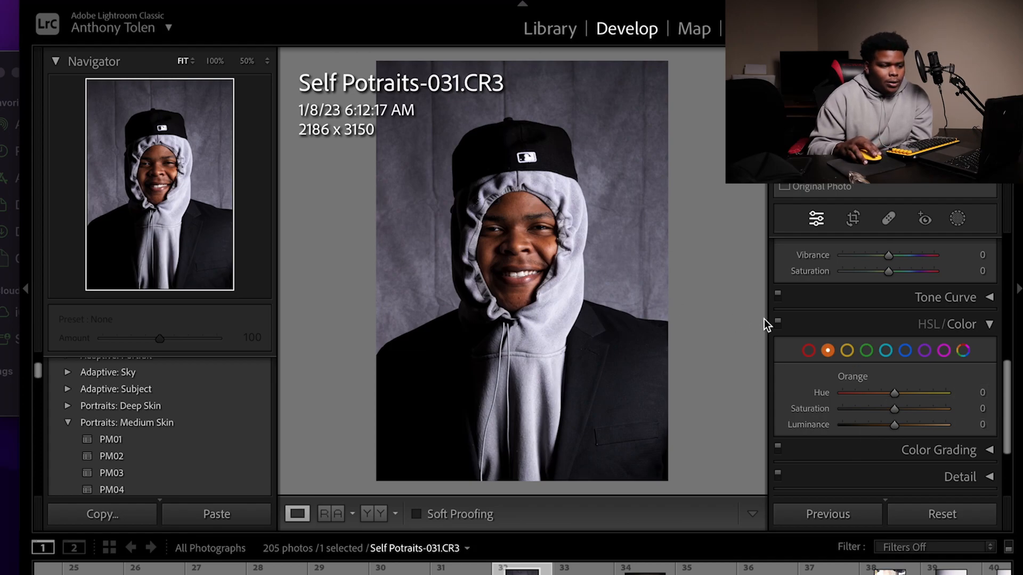
pyautogui.moveTo(895, 413); pyautogui.dragTo(903, 407)
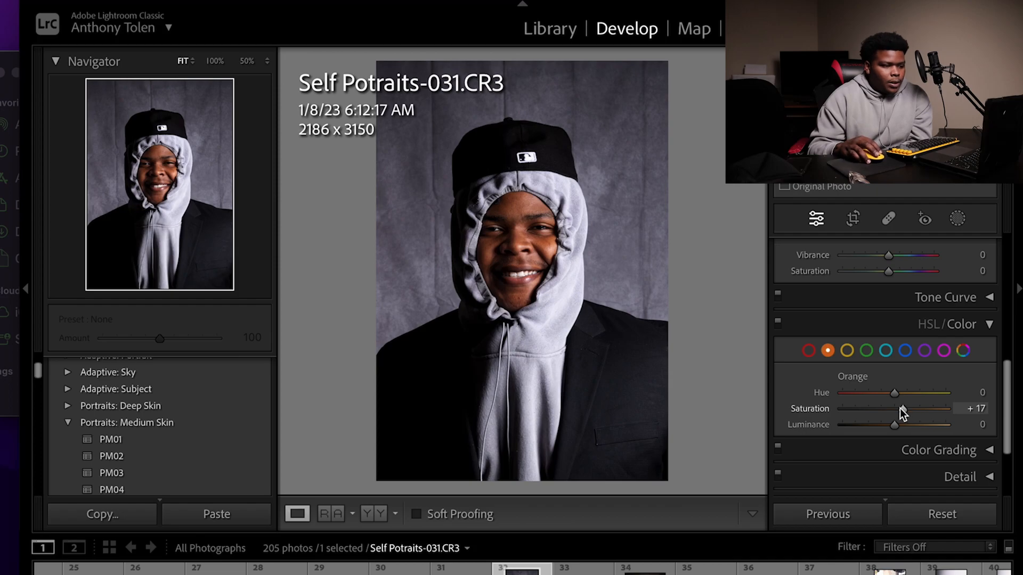
# Remove three blemishes on the chin with the content-aware Remove healing brush at size 21 and opacity 100.
pyautogui.click(491, 226)
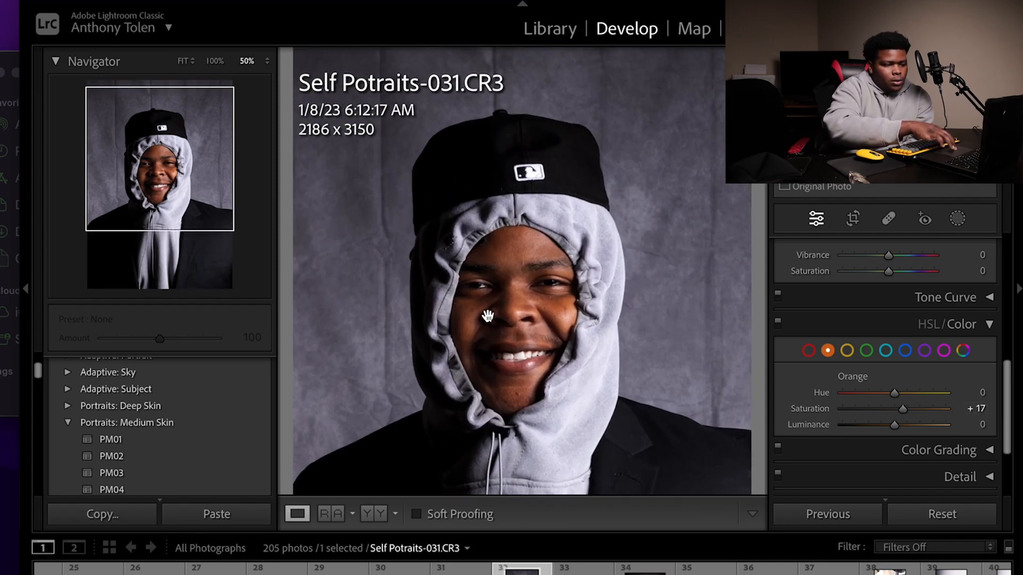
pyautogui.click(487, 316)
pyautogui.click(515, 300)
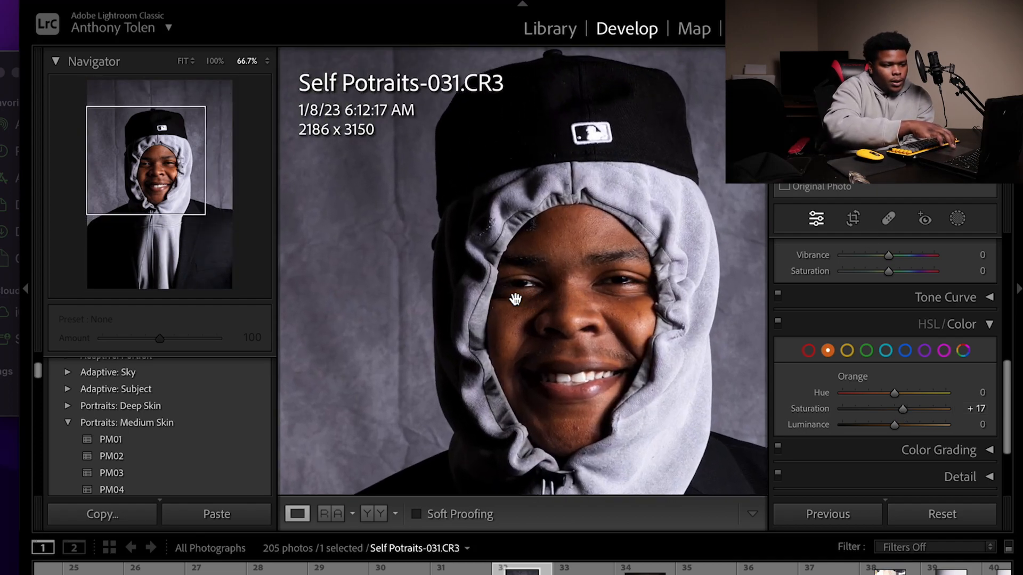
pyautogui.press('super+equal')
pyautogui.press('super+equal')
pyautogui.press('super+minus')
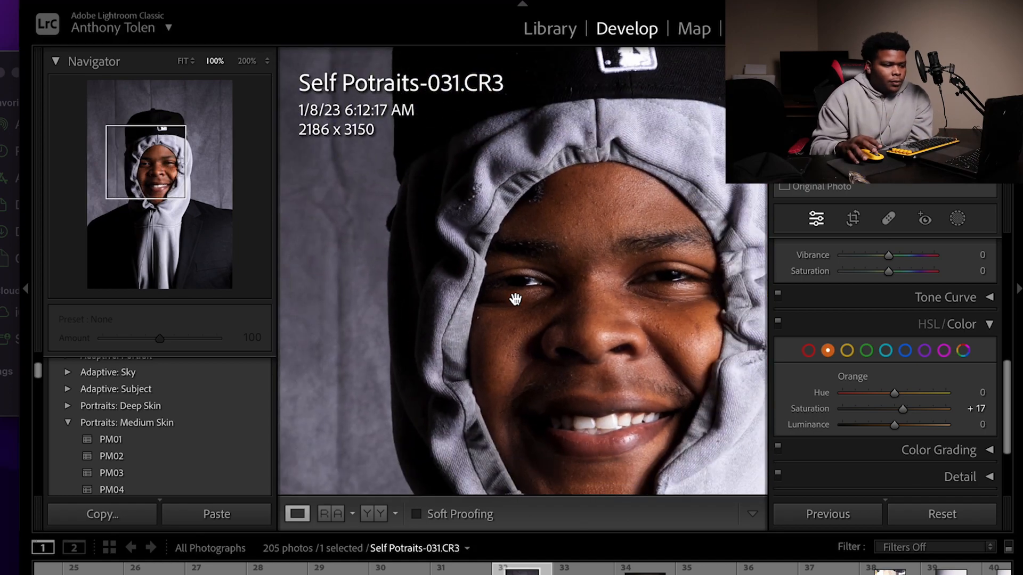
pyautogui.hscroll(3, 515, 299)
pyautogui.scroll(-2, 515, 299)
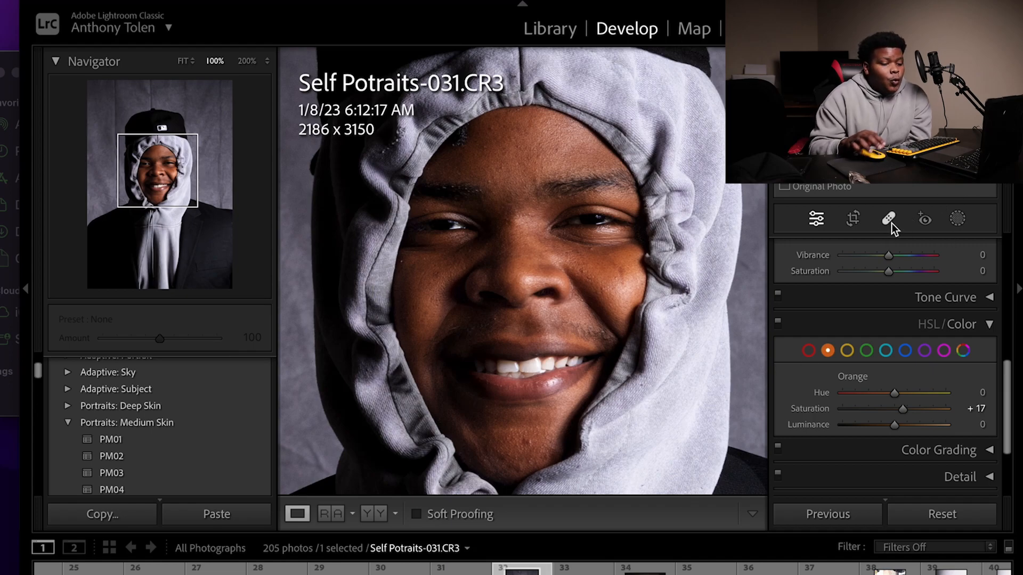
pyautogui.press('q')
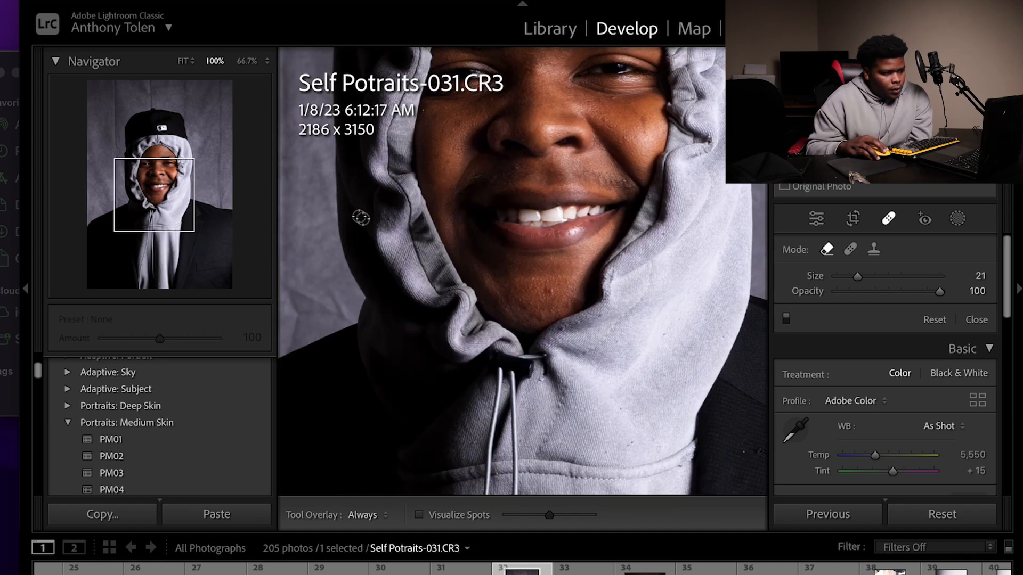
pyautogui.moveTo(163, 197)
pyautogui.mouseDown()
pyautogui.moveTo(186, 226)
pyautogui.moveTo(160, 175)
pyautogui.moveTo(156, 186)
pyautogui.mouseUp()
pyautogui.click(539, 374)
pyautogui.click(515, 358)
pyautogui.click(533, 335)
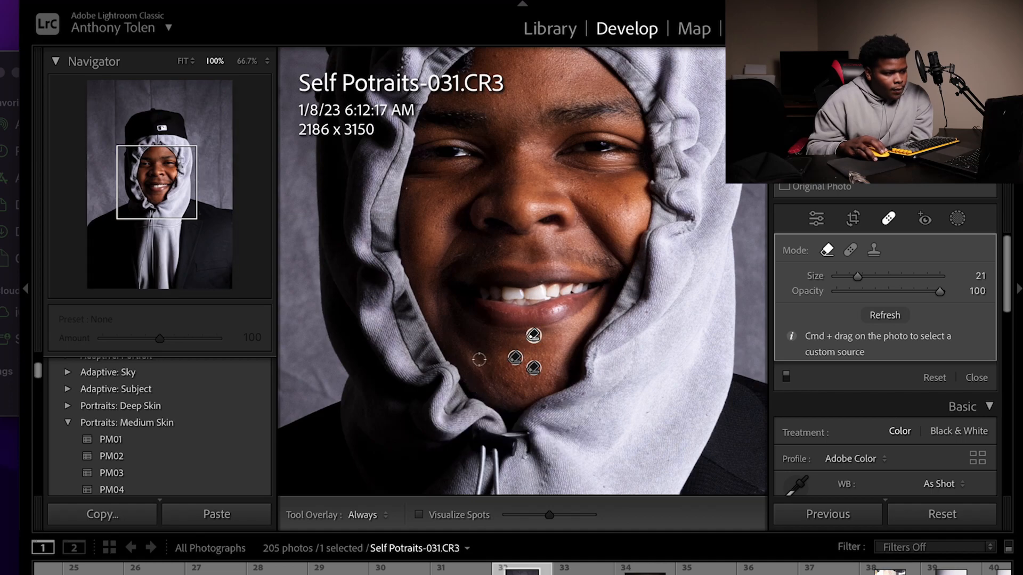
# Remove the blemishes on both upper cheeks below the eyes with the same healing brush.
pyautogui.click(408, 189)
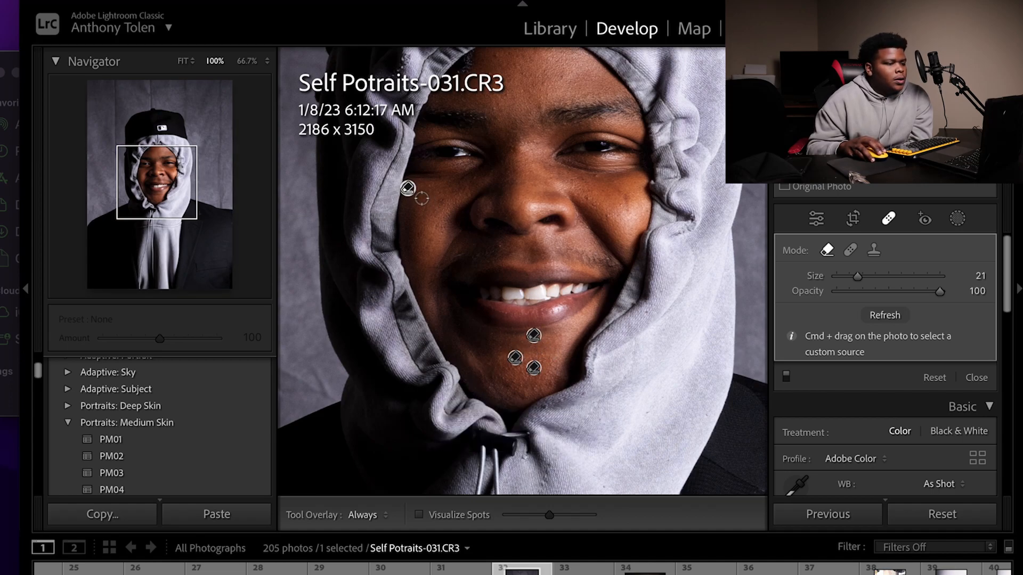
pyautogui.click(420, 196)
pyautogui.click(430, 185)
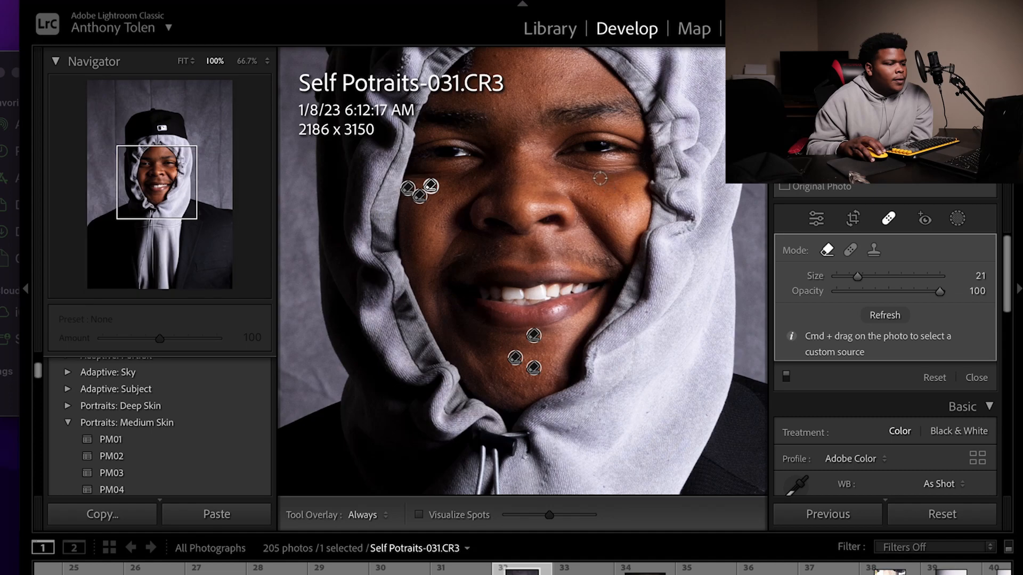
pyautogui.click(596, 175)
pyautogui.click(587, 198)
pyautogui.click(607, 218)
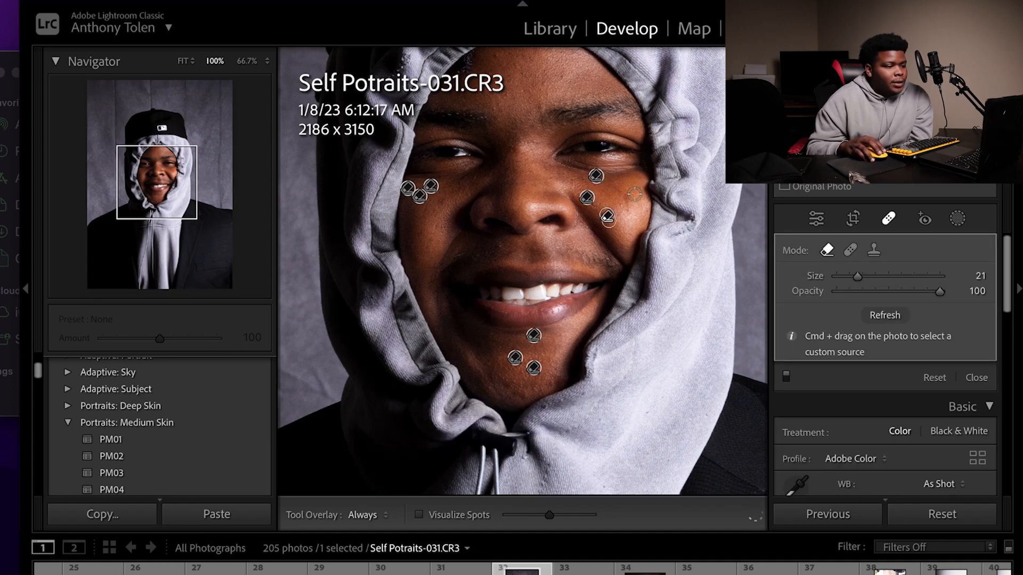
pyautogui.click(626, 198)
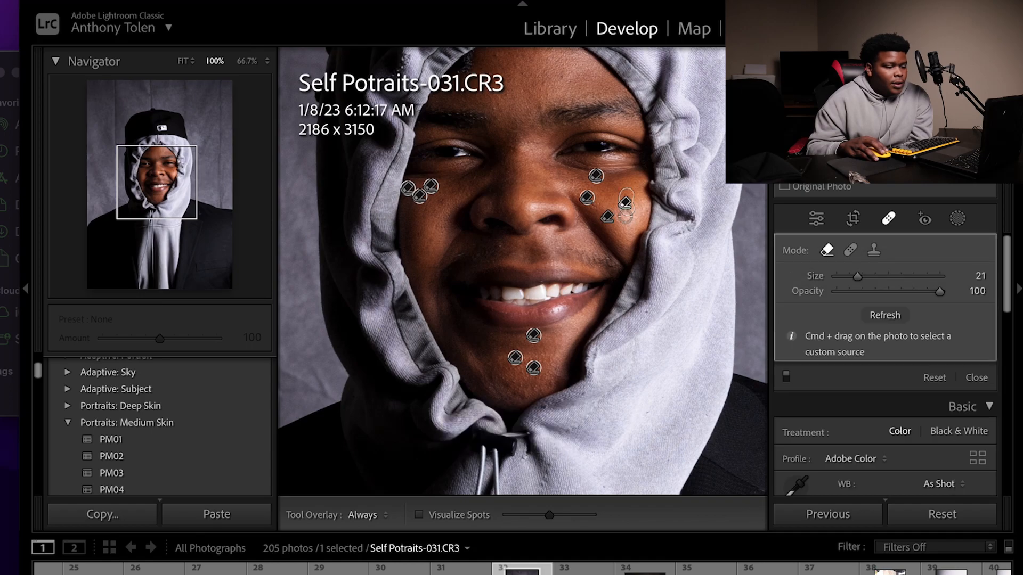
# Remove the blemishes scattered across the forehead with the healing brush.
pyautogui.click(564, 78)
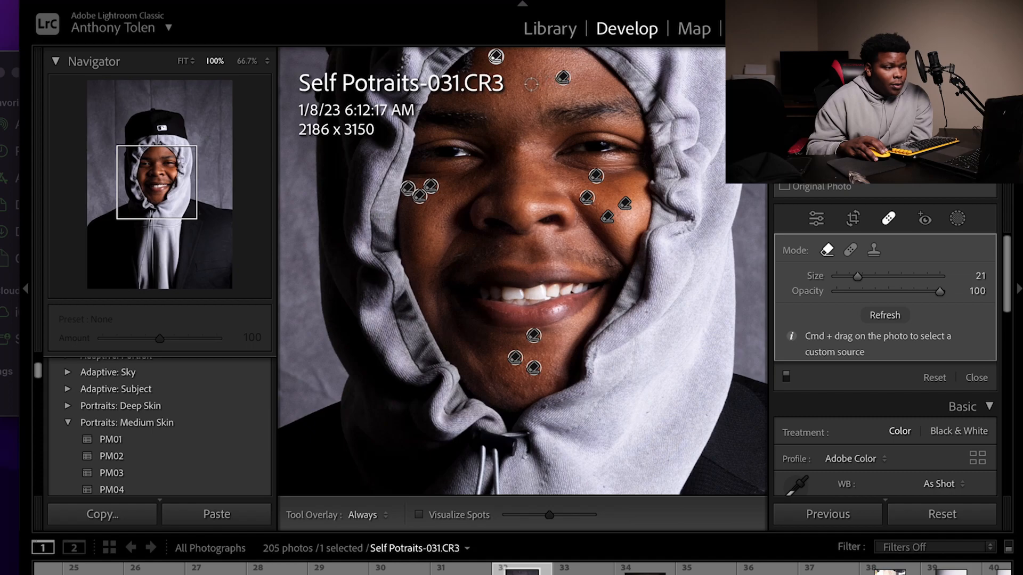
pyautogui.click(540, 102)
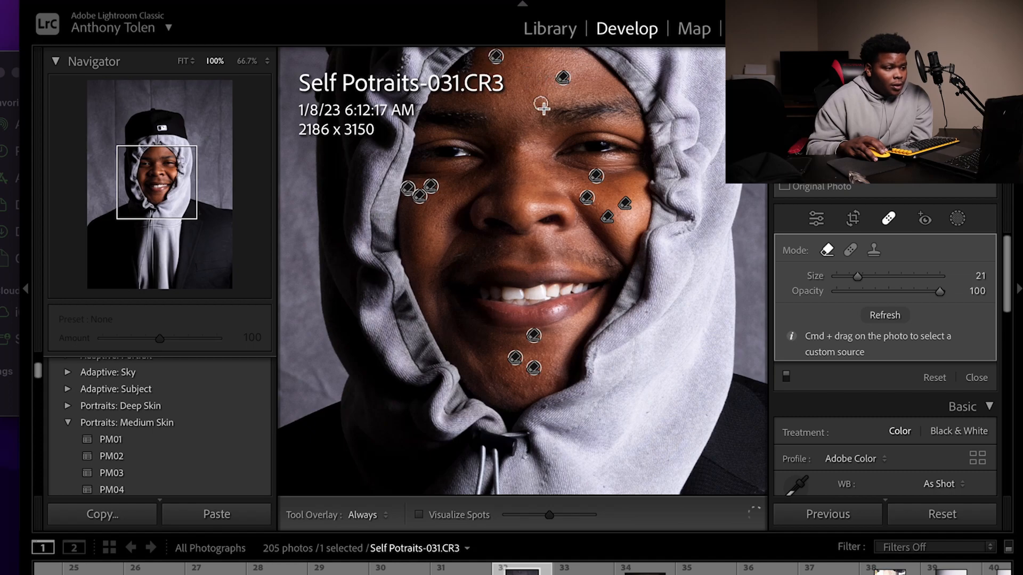
pyautogui.click(498, 107)
pyautogui.click(520, 93)
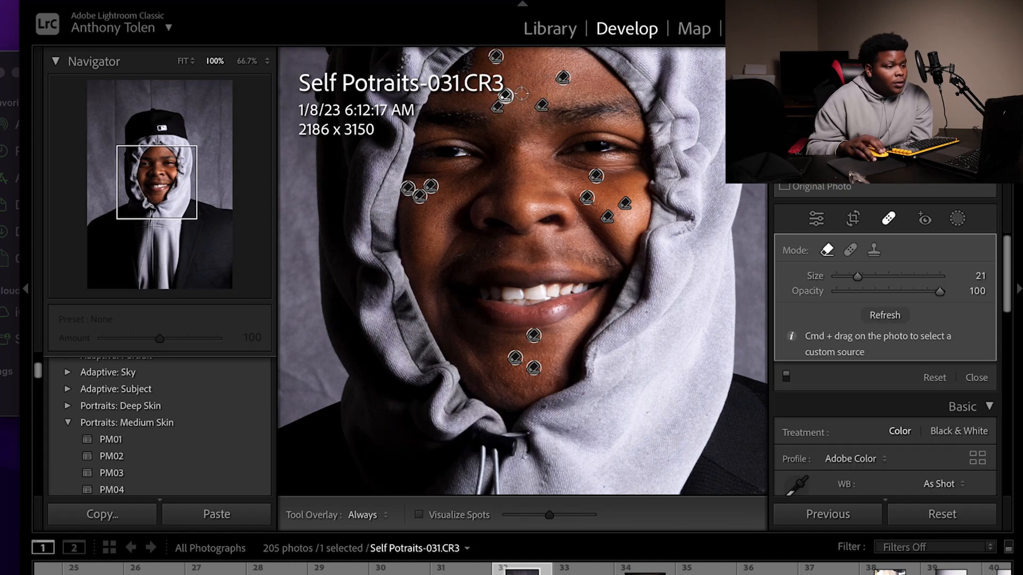
# Remove the spots above the upper lip, between the eyebrows and just below the lower lip.
pyautogui.click(502, 245)
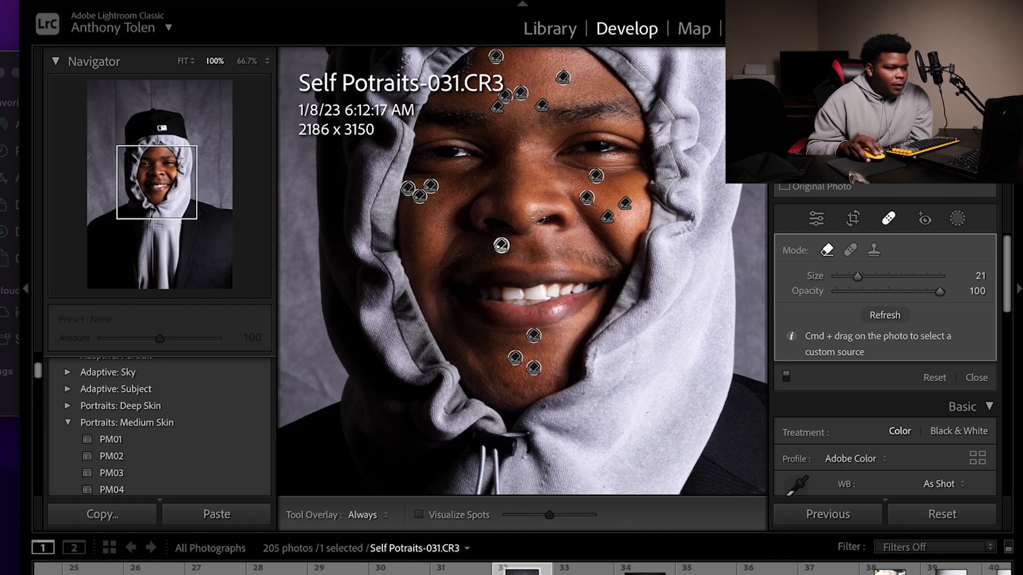
pyautogui.click(532, 127)
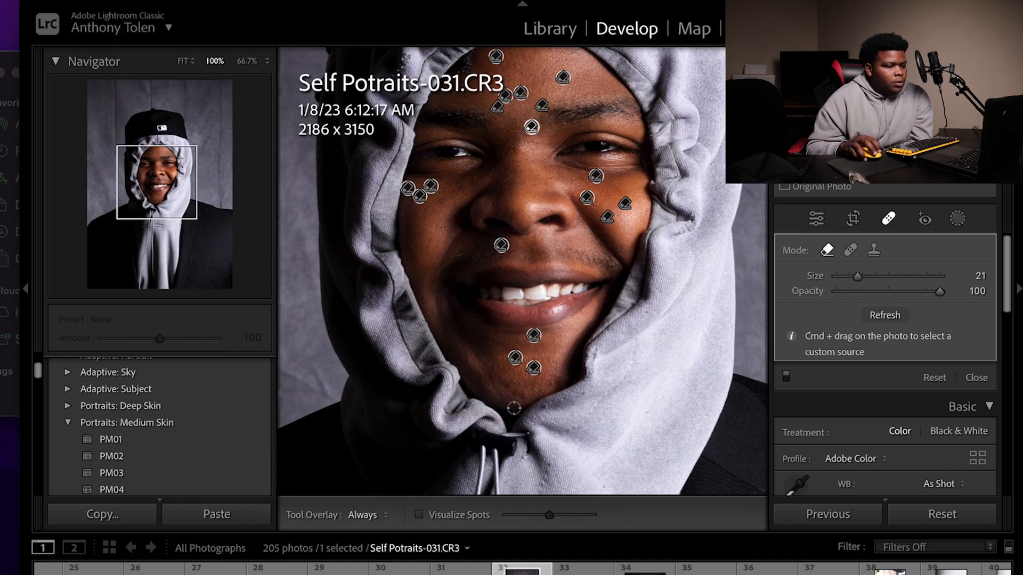
pyautogui.click(489, 336)
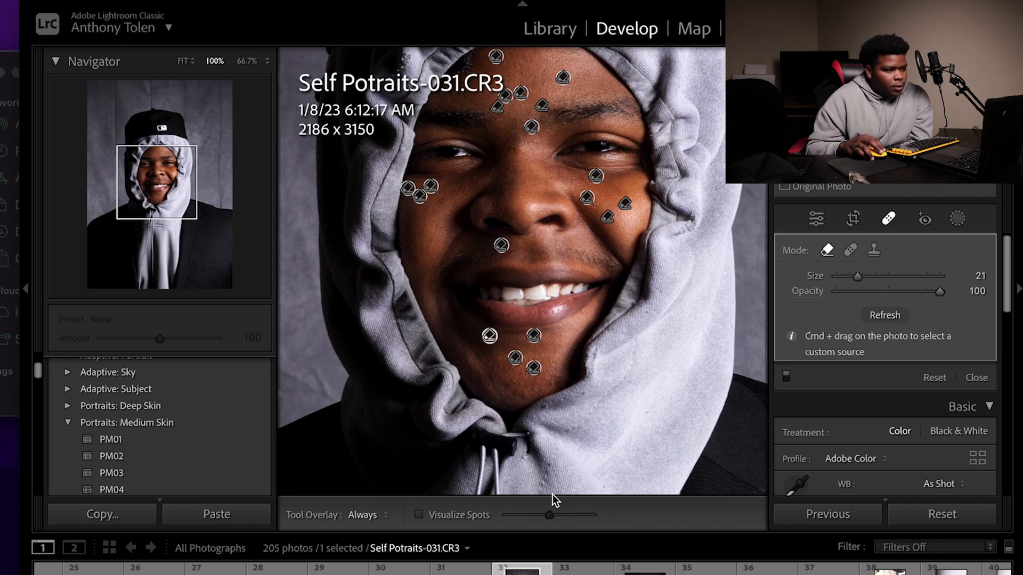
# Remove the remaining blemishes along the lower chin with the healing brush.
pyautogui.moveTo(147, 200)
pyautogui.mouseDown()
pyautogui.moveTo(152, 175)
pyautogui.moveTo(149, 201)
pyautogui.mouseUp()
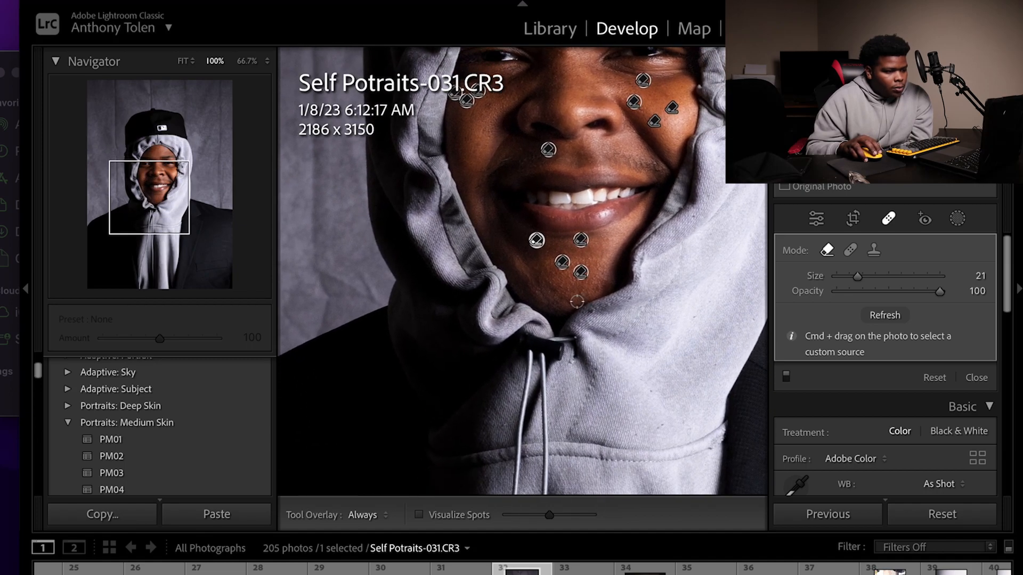
pyautogui.click(571, 301)
pyautogui.click(580, 293)
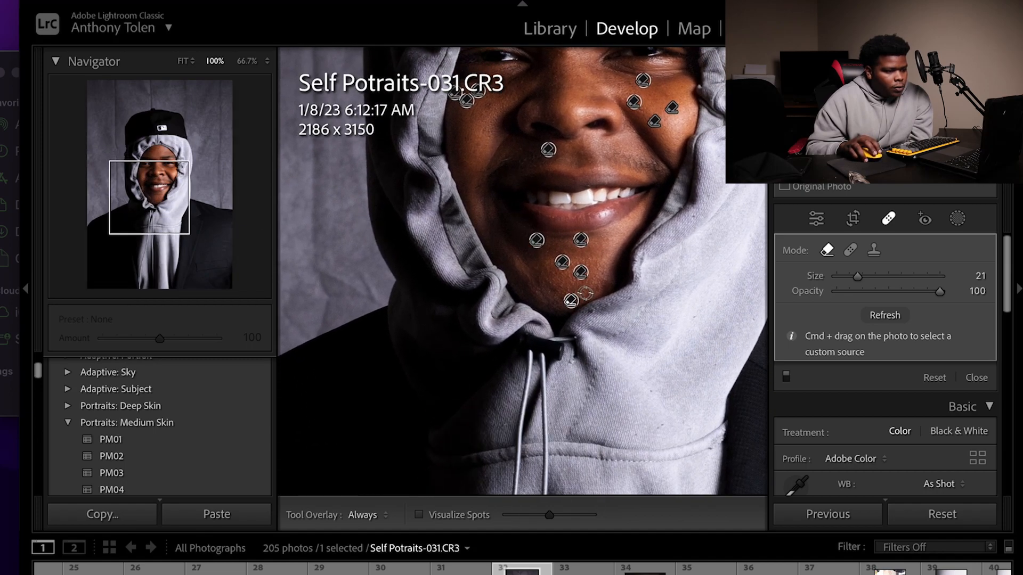
pyautogui.click(596, 286)
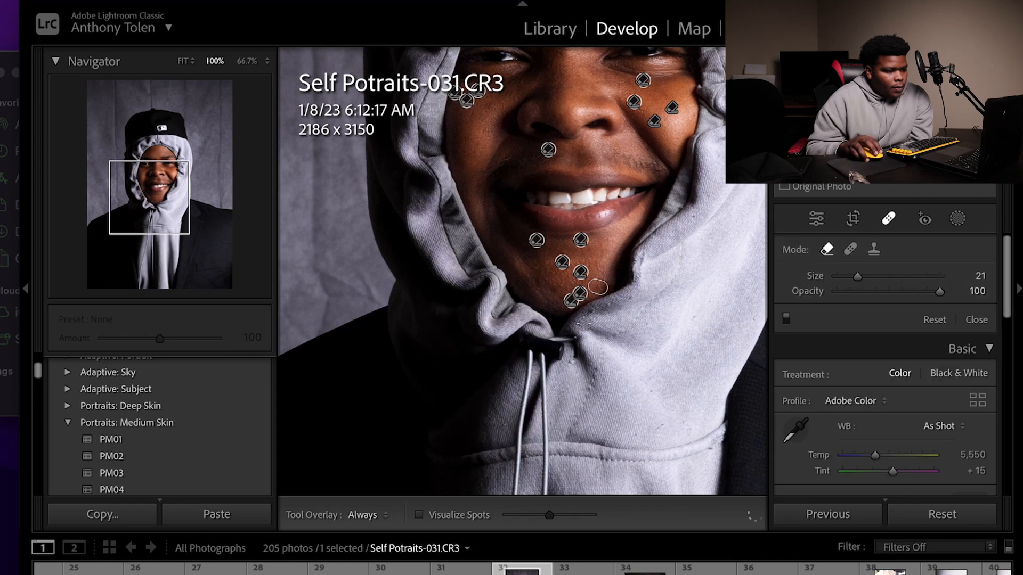
pyautogui.click(537, 267)
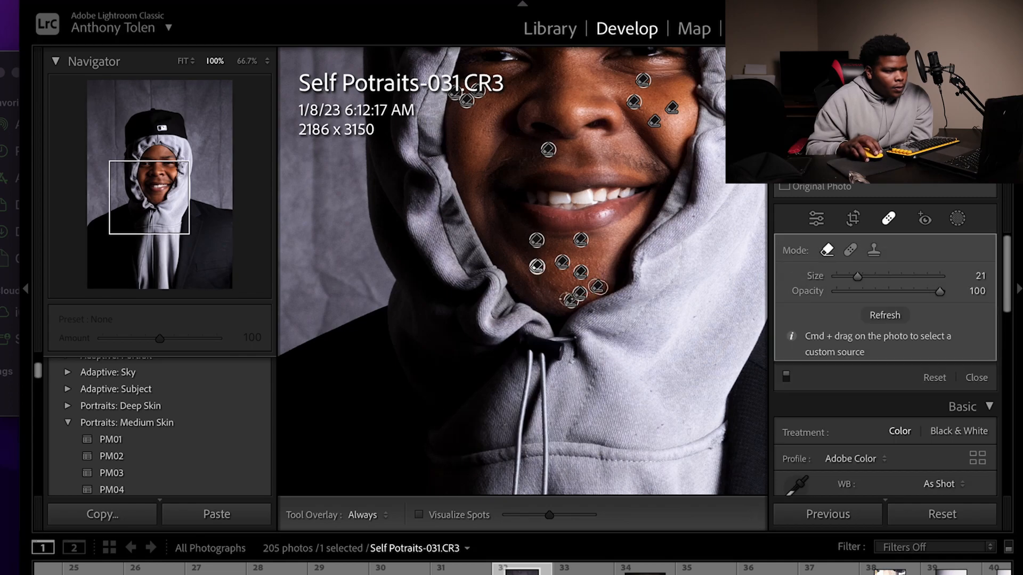
pyautogui.click(552, 288)
pyautogui.click(535, 292)
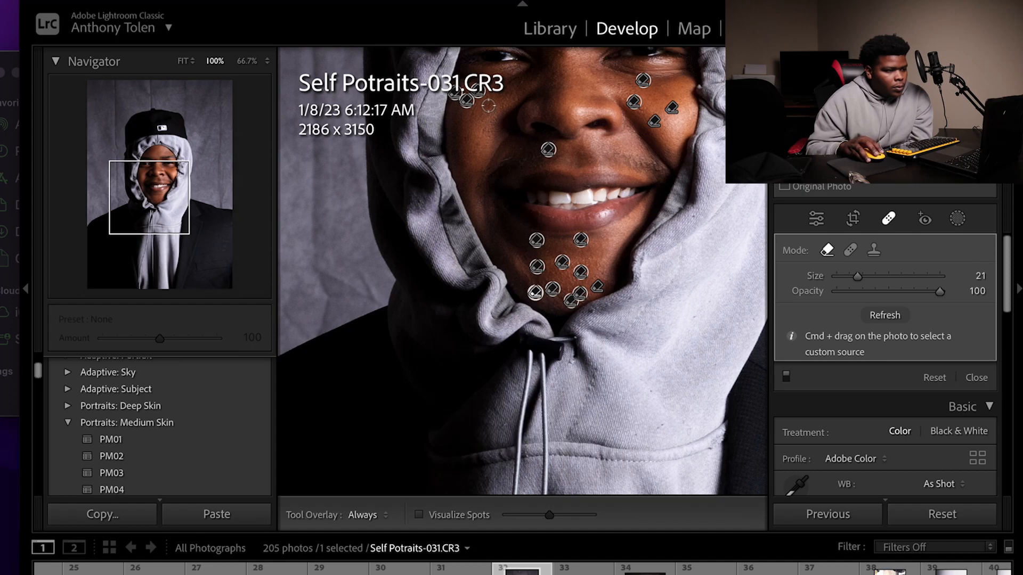
# Remove one more blemish on each cheek, finish healing and view the whole photo.
pyautogui.click(490, 106)
pyautogui.click(621, 90)
pyautogui.click(816, 219)
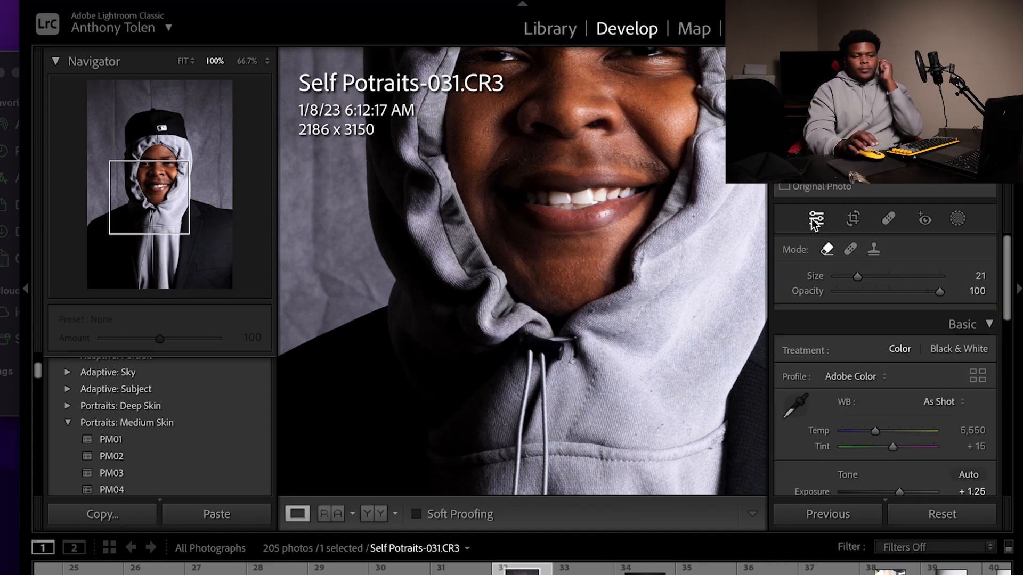
pyautogui.click(602, 217)
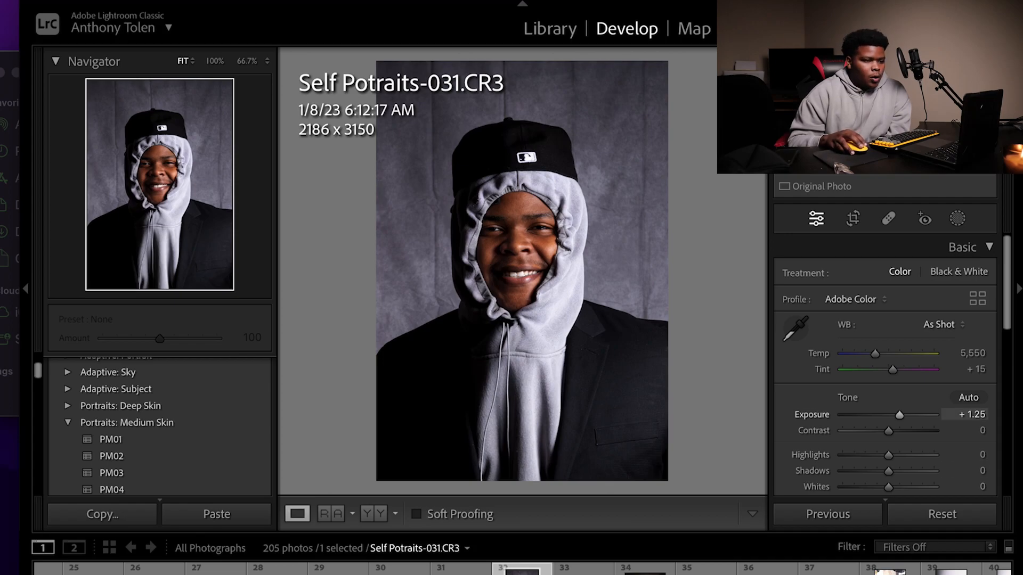
# Add a third mask that selects the background automatically.
pyautogui.click(957, 219)
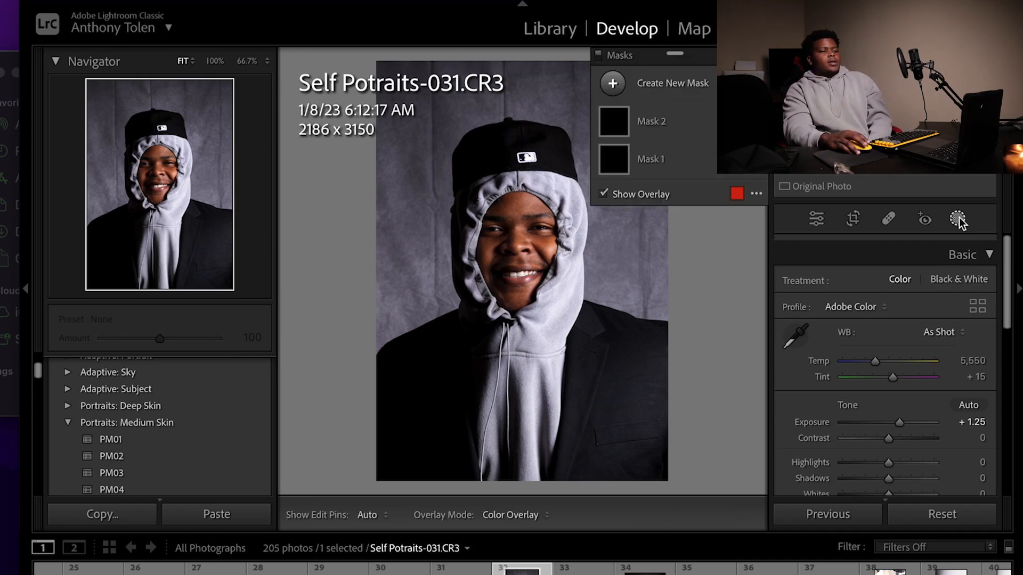
pyautogui.click(614, 83)
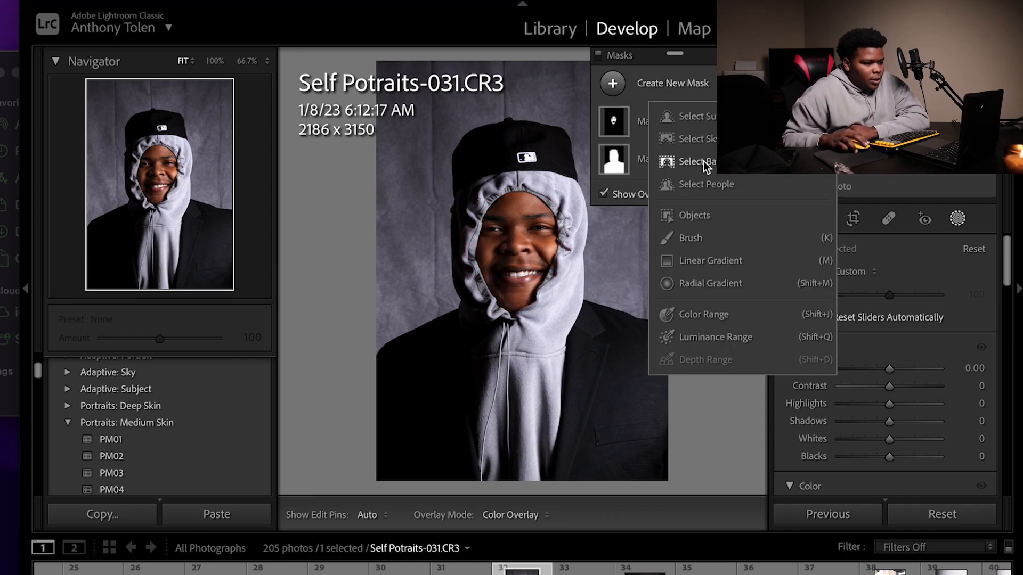
pyautogui.click(736, 169)
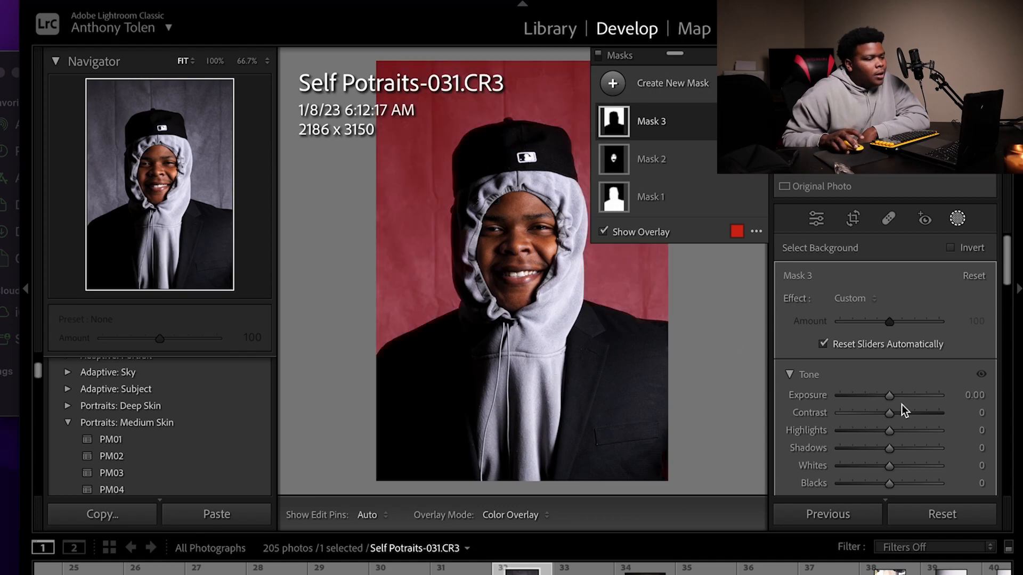
pyautogui.scroll(-2, 904, 409)
pyautogui.scroll(-4, 904, 410)
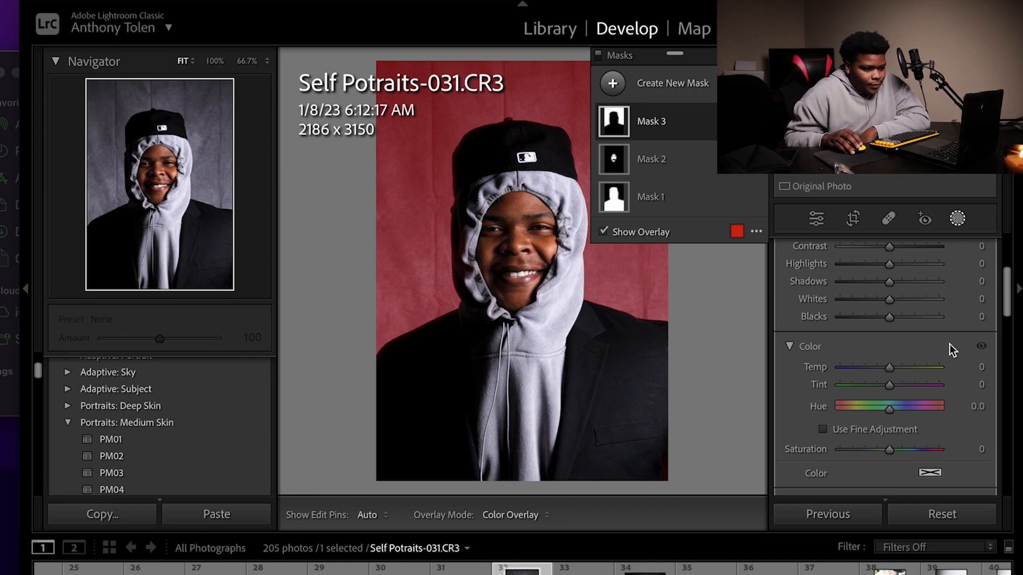
pyautogui.scroll(1, 916, 325)
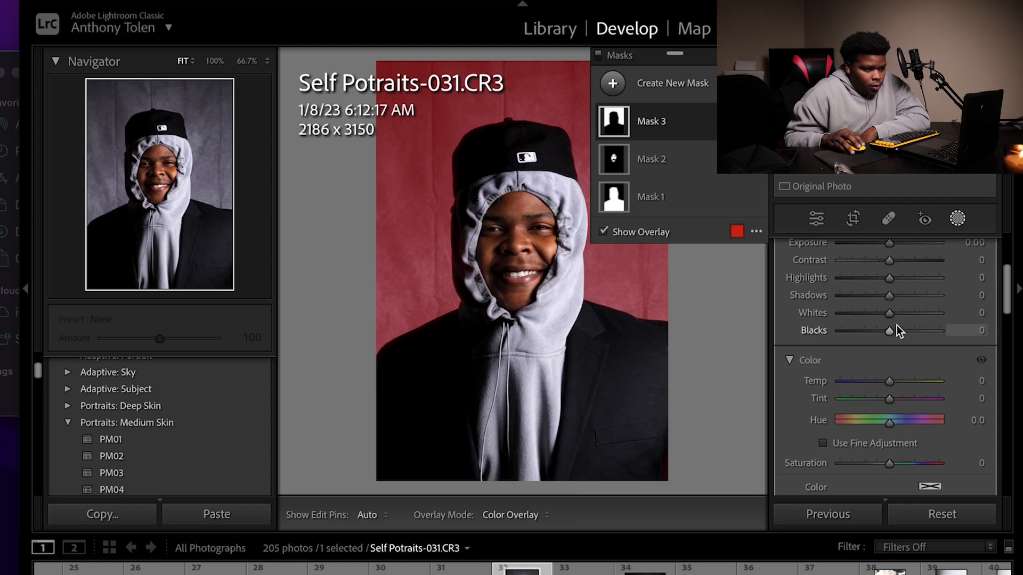
pyautogui.scroll(3, 890, 318)
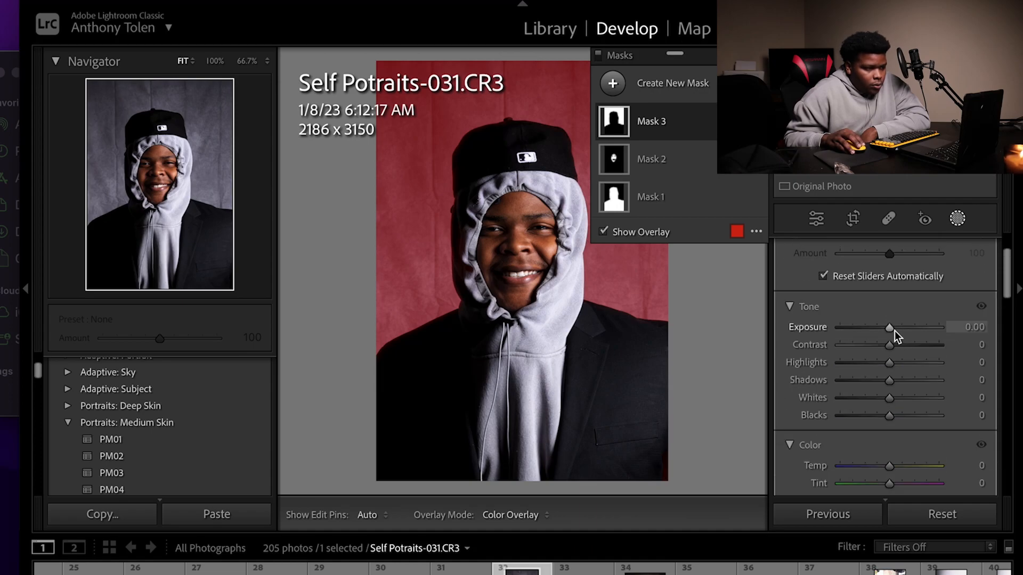
pyautogui.moveTo(891, 330)
pyautogui.mouseDown()
pyautogui.moveTo(825, 344)
pyautogui.moveTo(881, 331)
pyautogui.moveTo(871, 329)
pyautogui.moveTo(955, 335)
pyautogui.moveTo(893, 321)
pyautogui.mouseUp()
pyautogui.press('o')
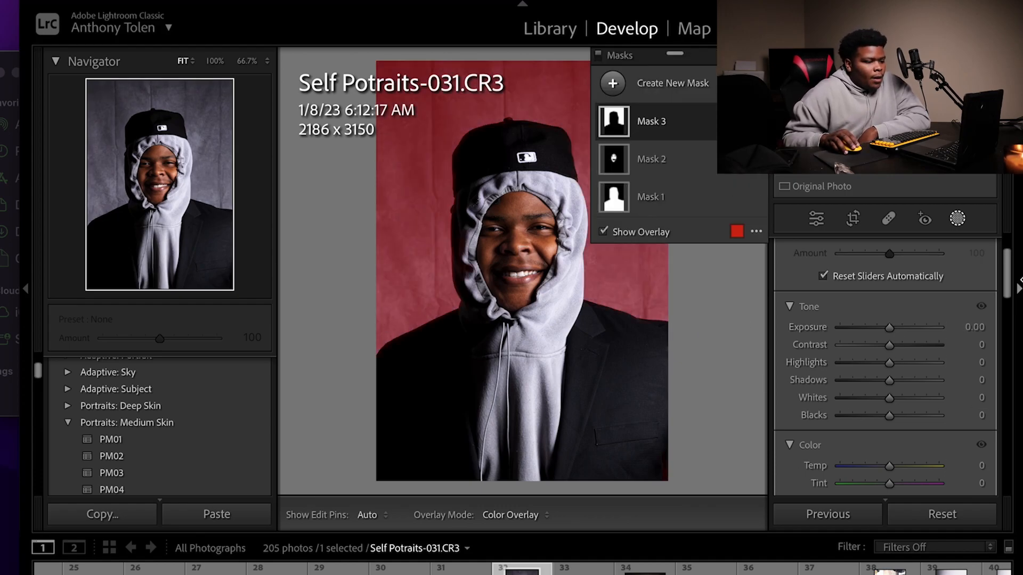
# Tint the backdrop blue by setting the background mask's hue to -34.8, temperature to -3 and saturation to 100.
pyautogui.scroll(-3, 869, 379)
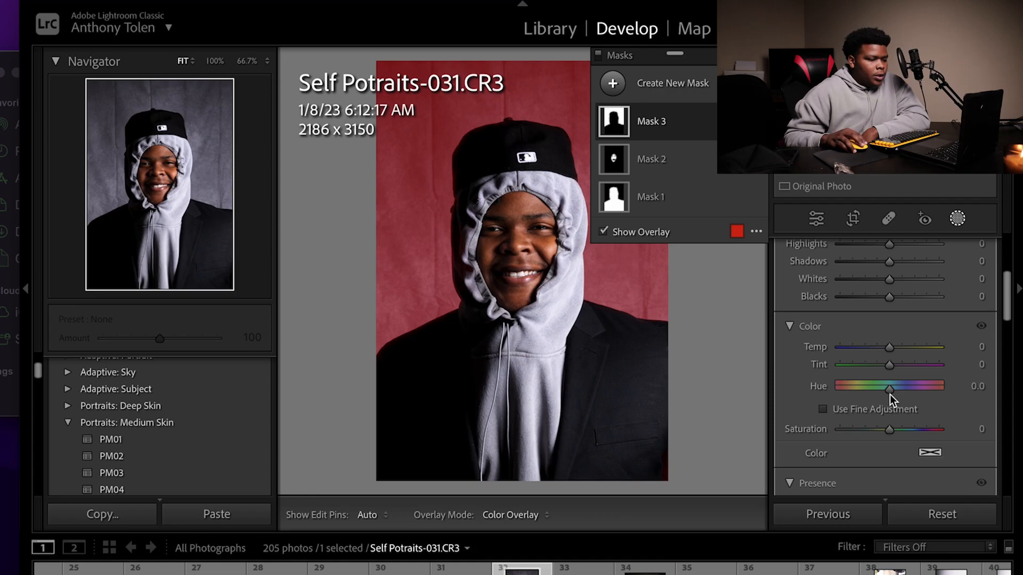
pyautogui.moveTo(894, 394); pyautogui.dragTo(846, 389)
pyautogui.moveTo(896, 429); pyautogui.dragTo(929, 428)
pyautogui.moveTo(867, 389)
pyautogui.mouseDown()
pyautogui.moveTo(812, 396)
pyautogui.moveTo(853, 398)
pyautogui.mouseUp()
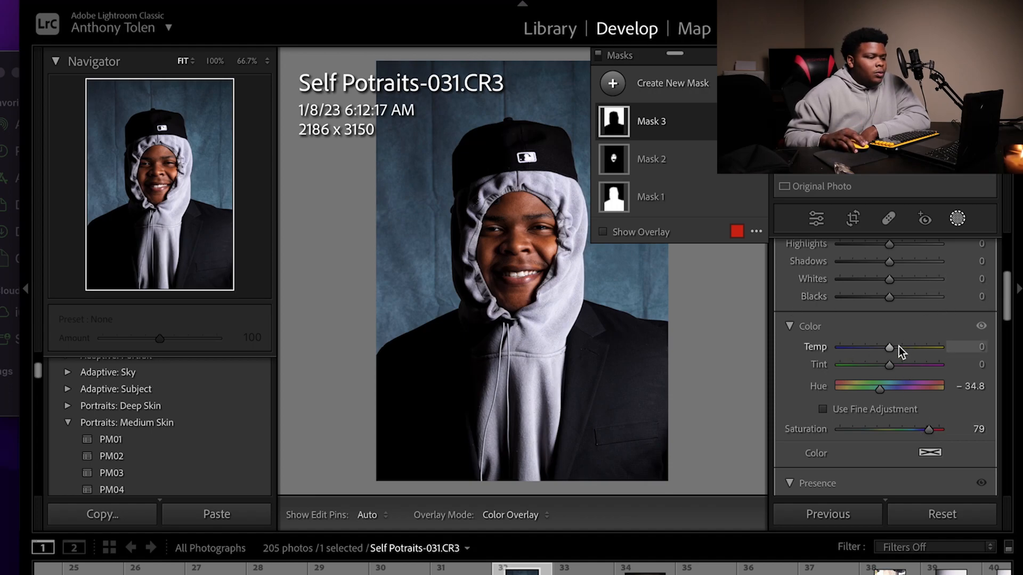
pyautogui.moveTo(890, 348)
pyautogui.mouseDown()
pyautogui.moveTo(873, 348)
pyautogui.moveTo(890, 350)
pyautogui.mouseUp()
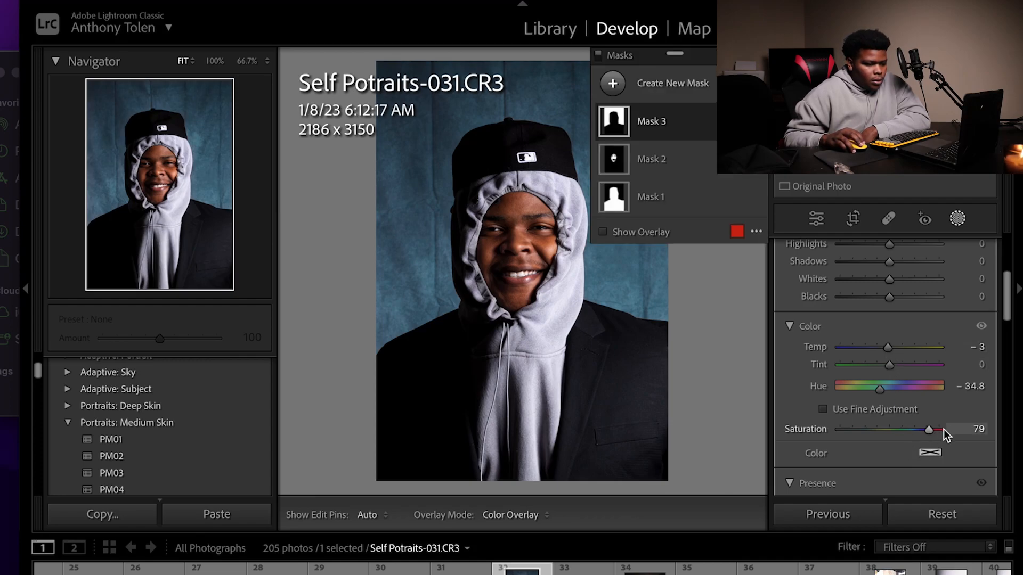
pyautogui.moveTo(929, 429); pyautogui.dragTo(971, 438)
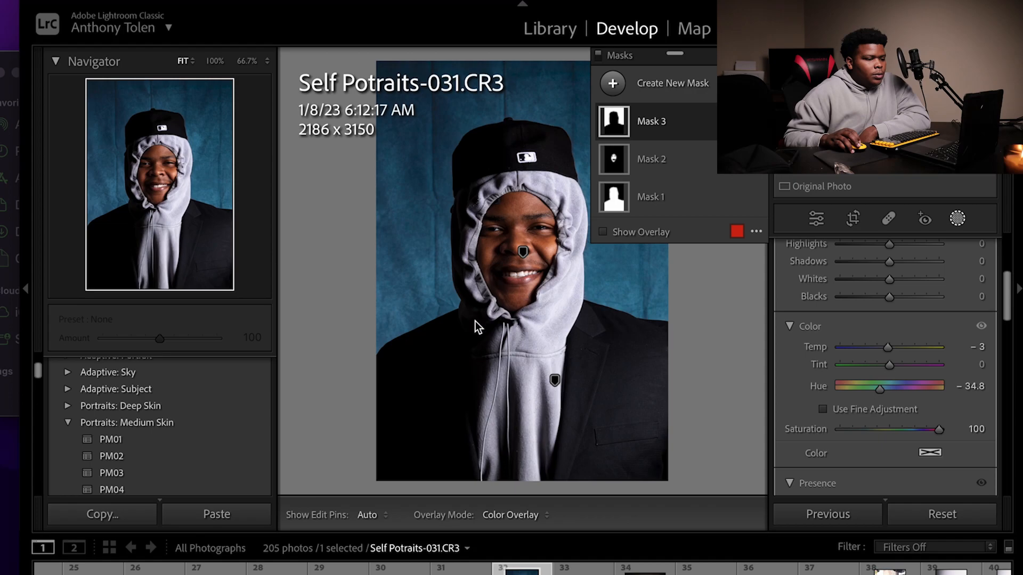
# Lower the background mask's exposure to -0.18, reduce its overall amount to 45 and finish masking.
pyautogui.scroll(-3, 880, 315)
pyautogui.scroll(6, 878, 313)
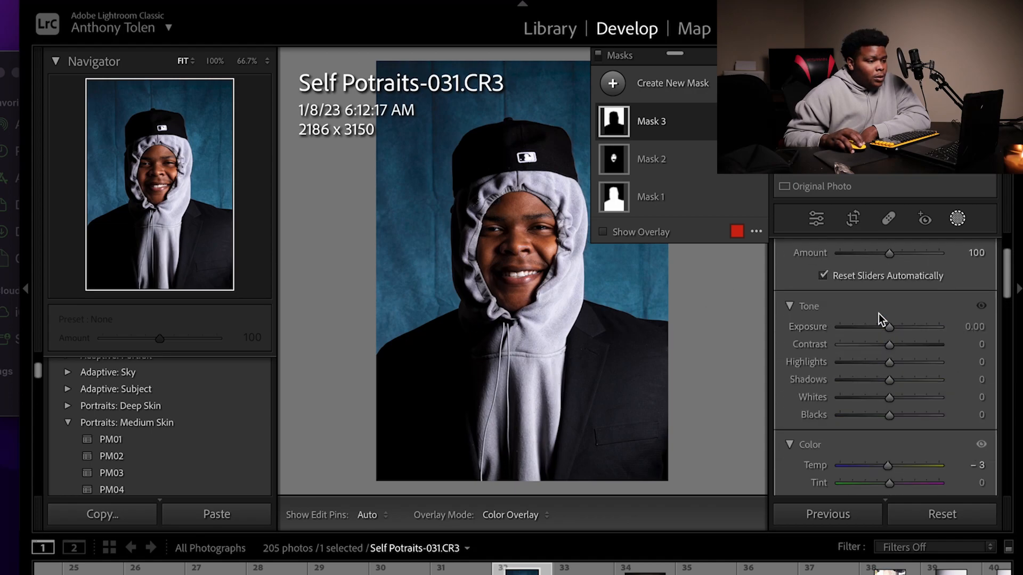
pyautogui.moveTo(888, 328); pyautogui.dragTo(886, 325)
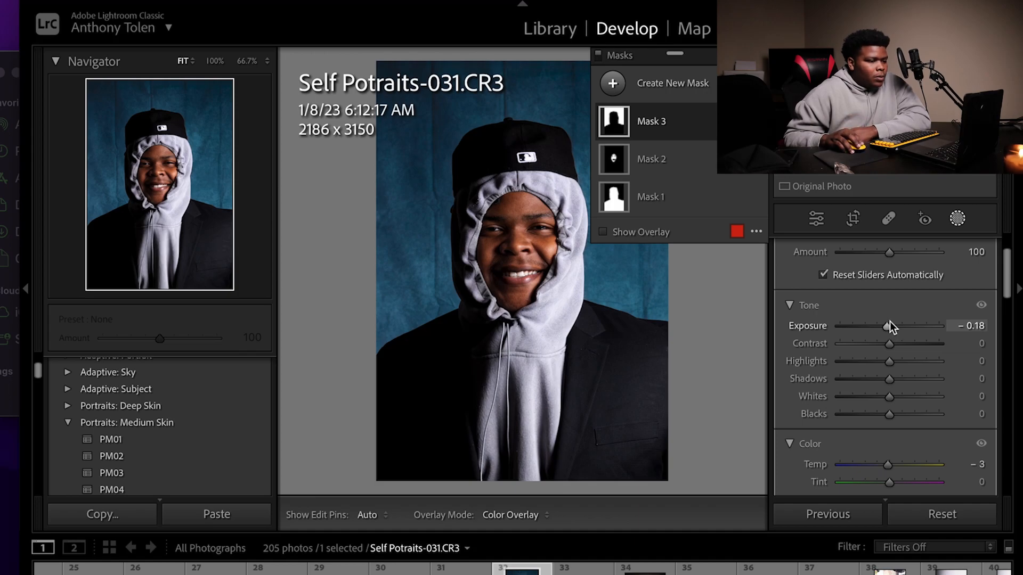
pyautogui.scroll(-1, 909, 321)
pyautogui.scroll(3, 909, 321)
pyautogui.moveTo(890, 324); pyautogui.dragTo(862, 329)
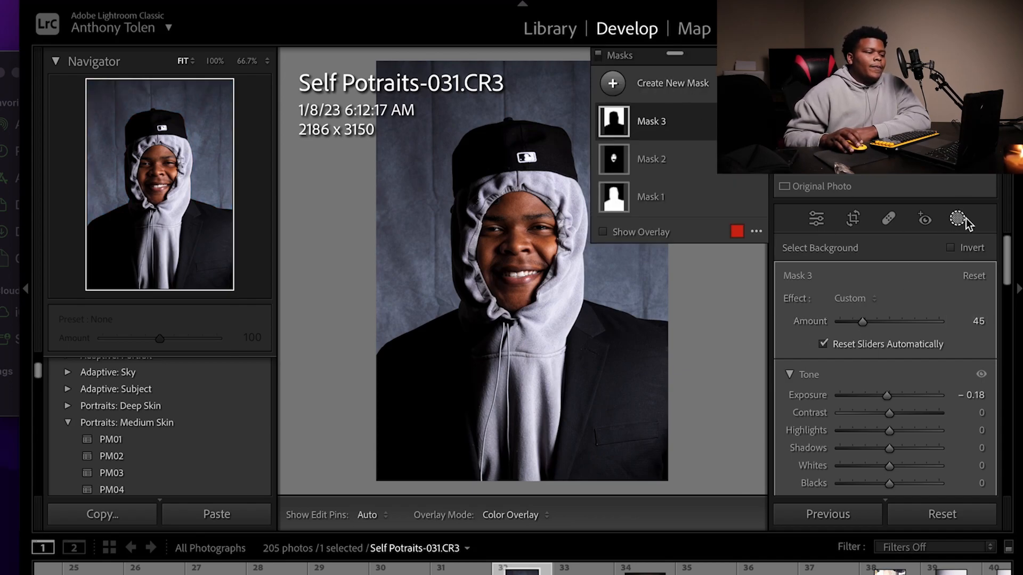
pyautogui.click(816, 218)
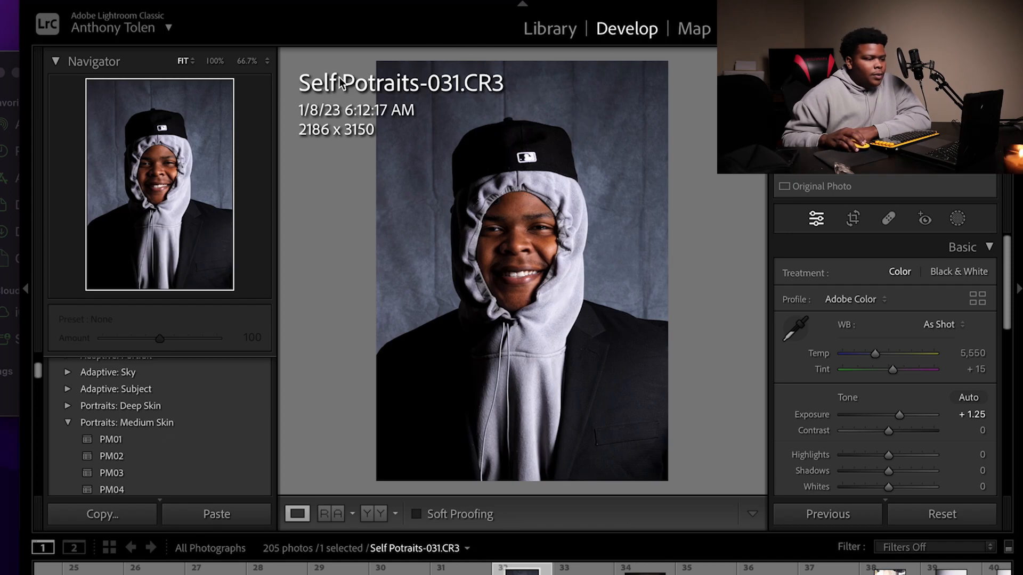
# Examine the face, hood and backdrop at 100% for creases and marks that need cleaning up.
pyautogui.click(525, 128)
pyautogui.moveTo(432, 125); pyautogui.dragTo(704, 156)
pyautogui.moveTo(530, 297); pyautogui.dragTo(511, 80)
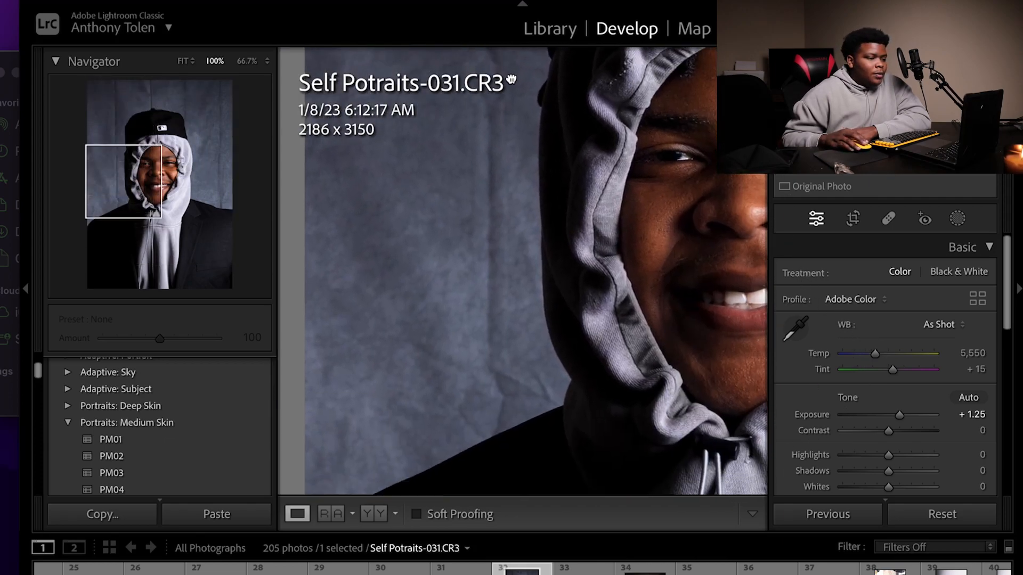
pyautogui.moveTo(634, 410); pyautogui.dragTo(462, 397)
pyautogui.click(488, 369)
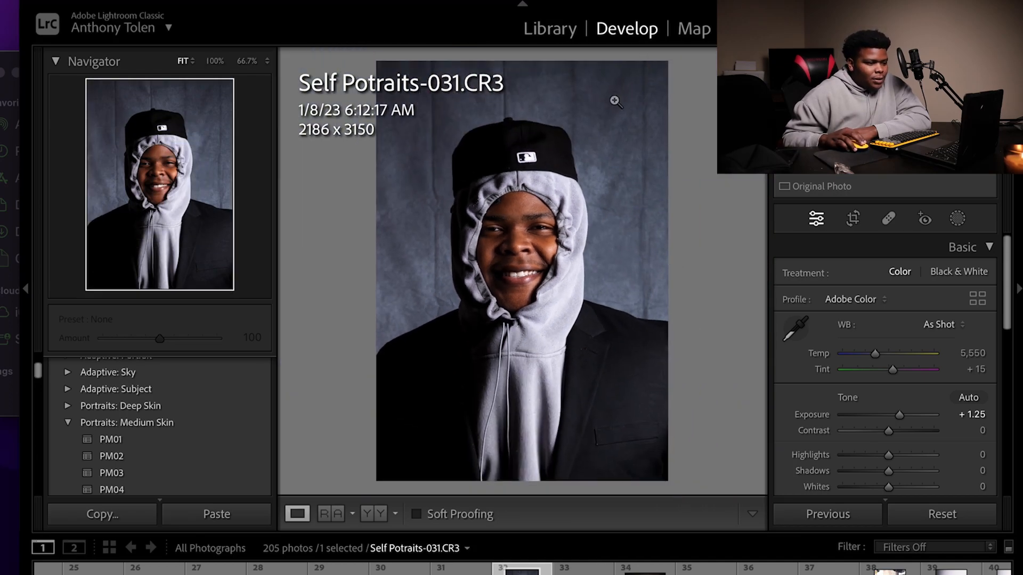
pyautogui.click(513, 241)
pyautogui.moveTo(503, 229); pyautogui.dragTo(552, 265)
pyautogui.moveTo(487, 279); pyautogui.dragTo(812, 259)
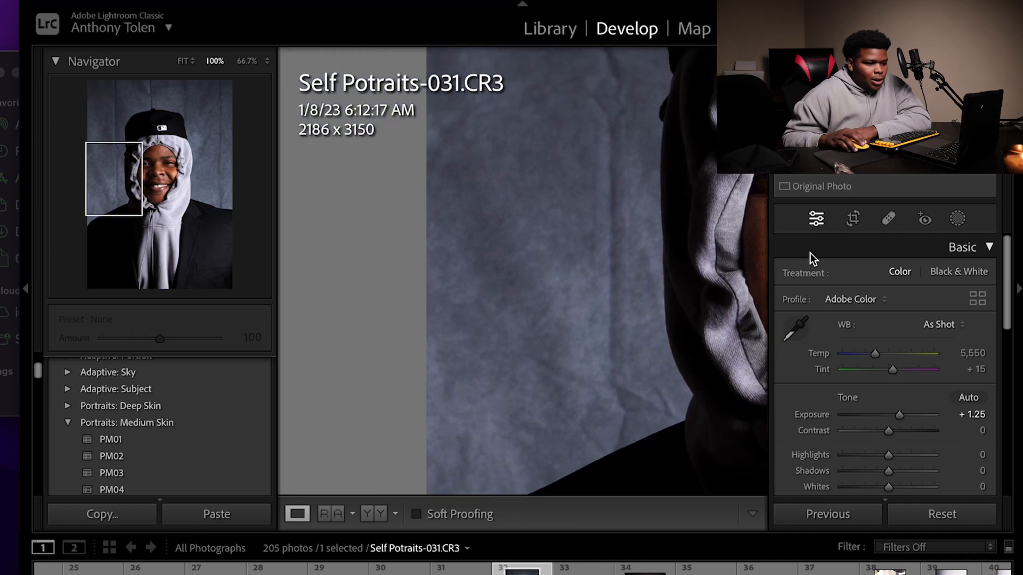
pyautogui.moveTo(607, 261); pyautogui.dragTo(564, 267)
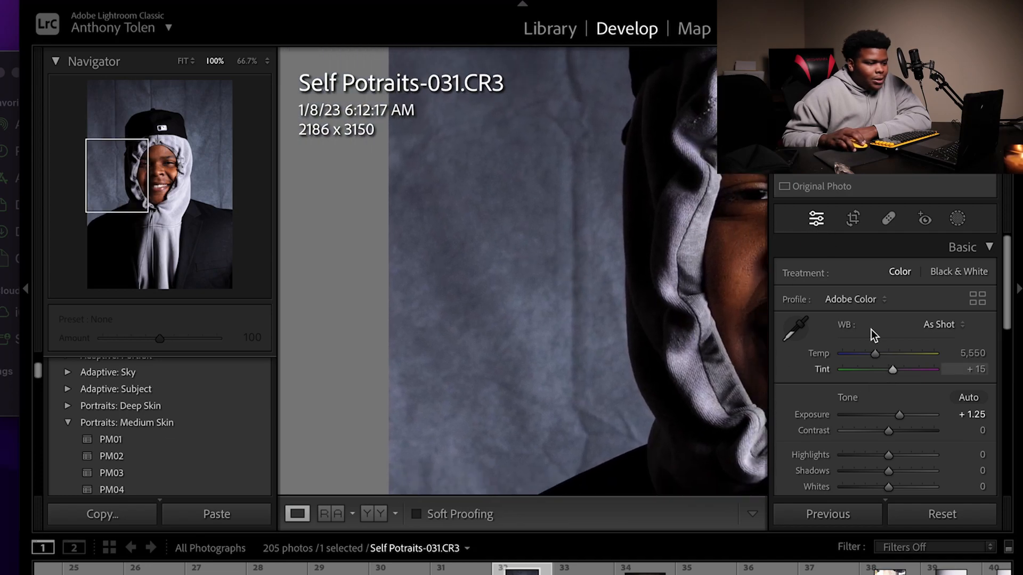
# Remove the long vertical crease in the backdrop left of the head using Content-Aware Remove at brush size 77.
pyautogui.click(889, 219)
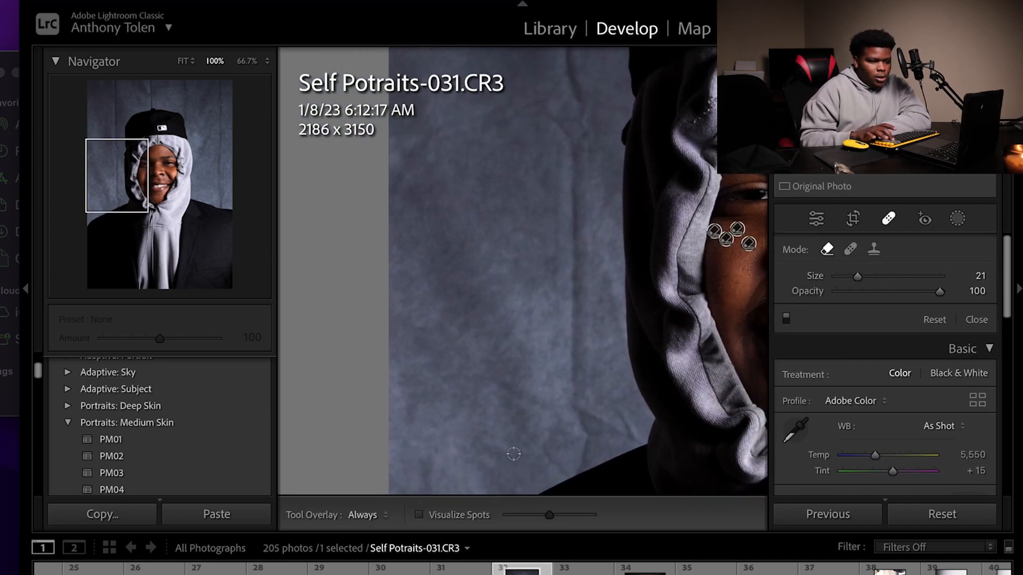
pyautogui.press(']')
pyautogui.press(']')
pyautogui.press(']')
pyautogui.press(']')
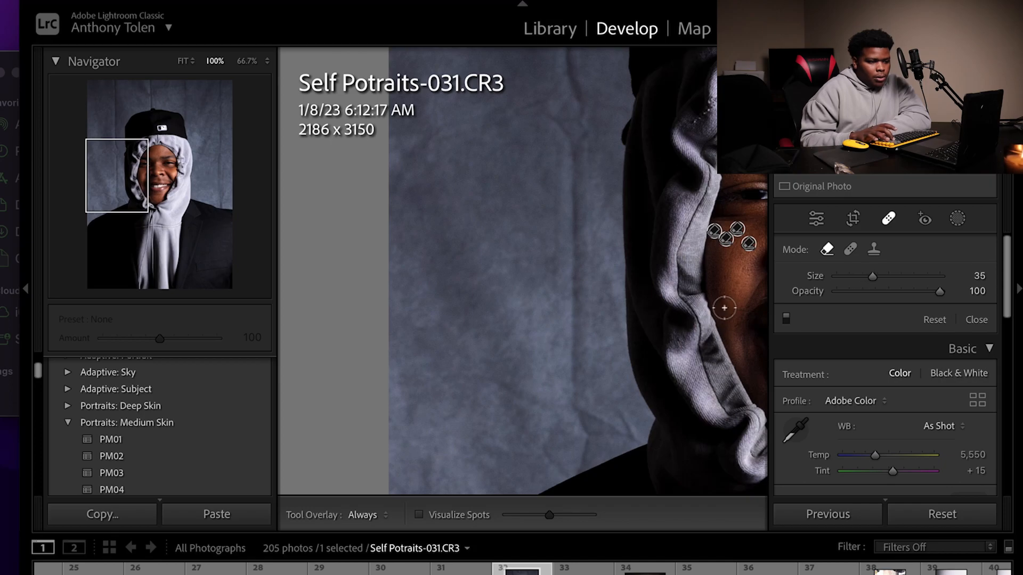
pyautogui.scroll(10, 724, 308)
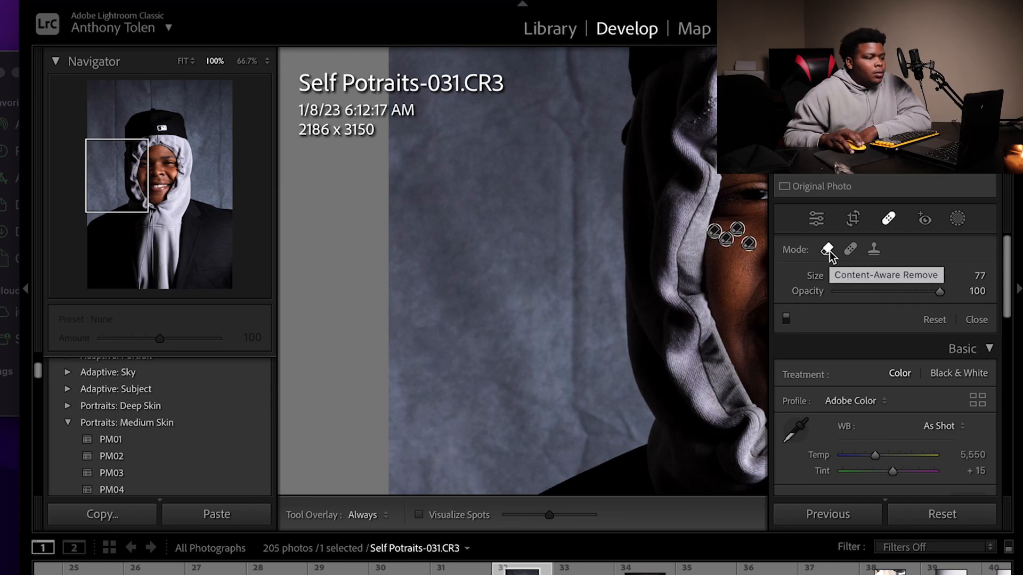
pyautogui.moveTo(61, 186); pyautogui.dragTo(115, 123)
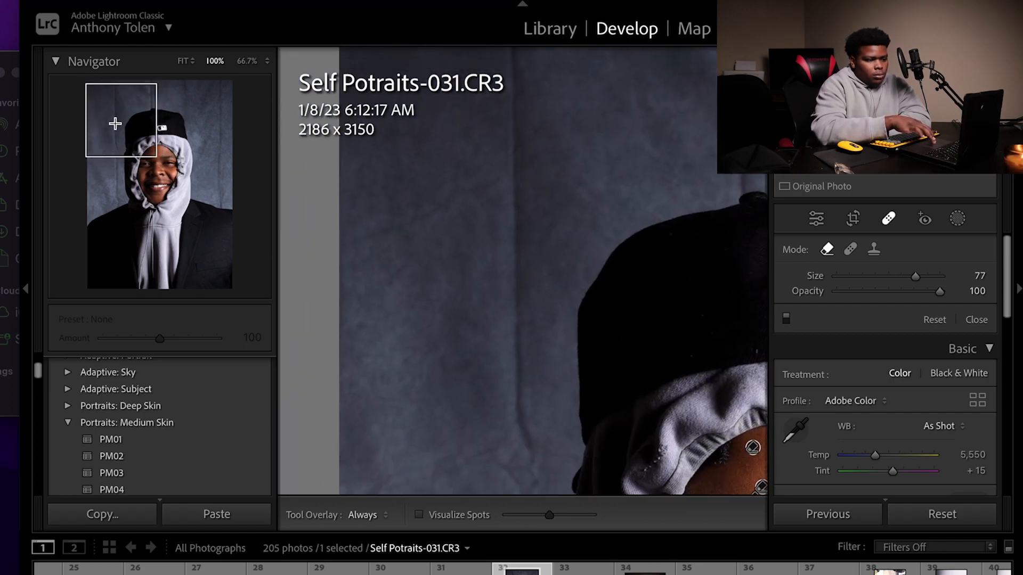
pyautogui.hotkey('ctrl', '-')
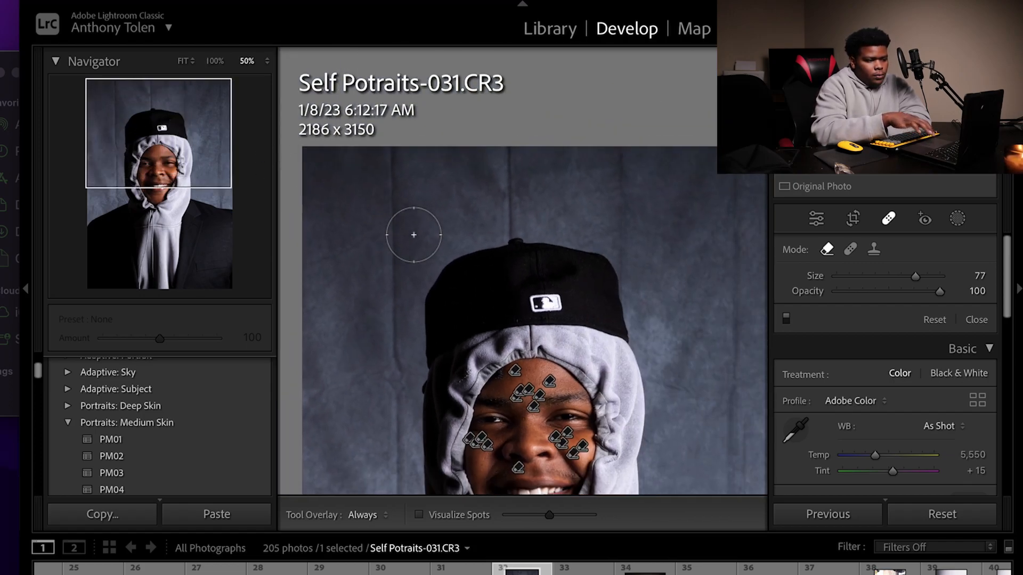
pyautogui.scroll(2, 414, 235)
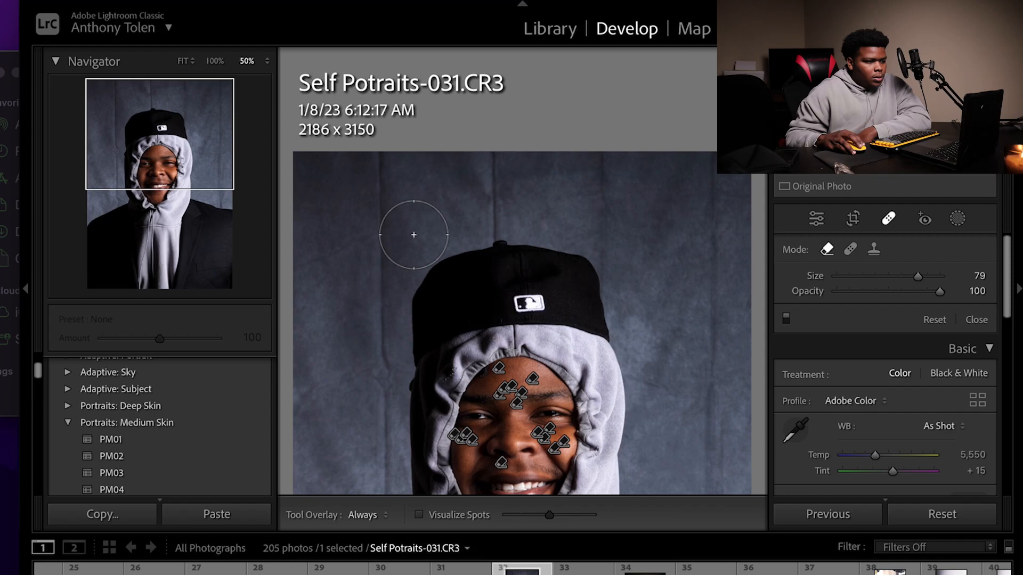
pyautogui.moveTo(191, 179); pyautogui.dragTo(203, 149)
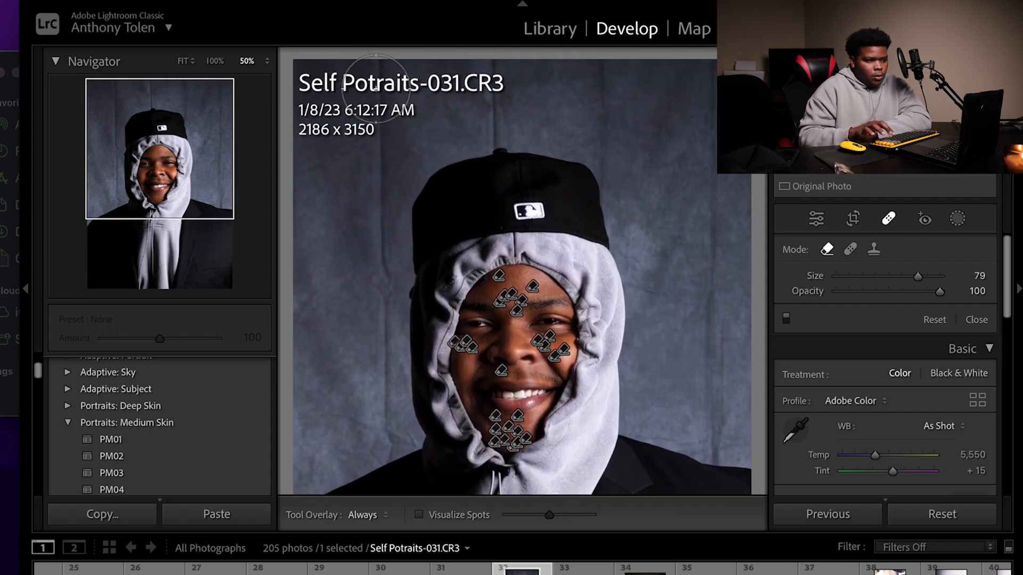
pyautogui.scroll(-1, 375, 87)
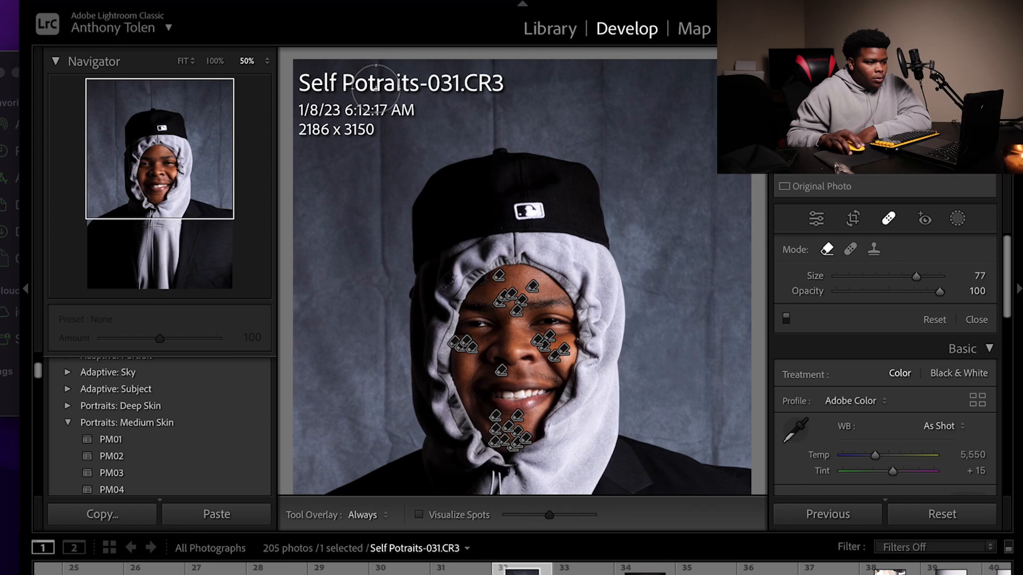
pyautogui.moveTo(376, 87); pyautogui.dragTo(371, 262)
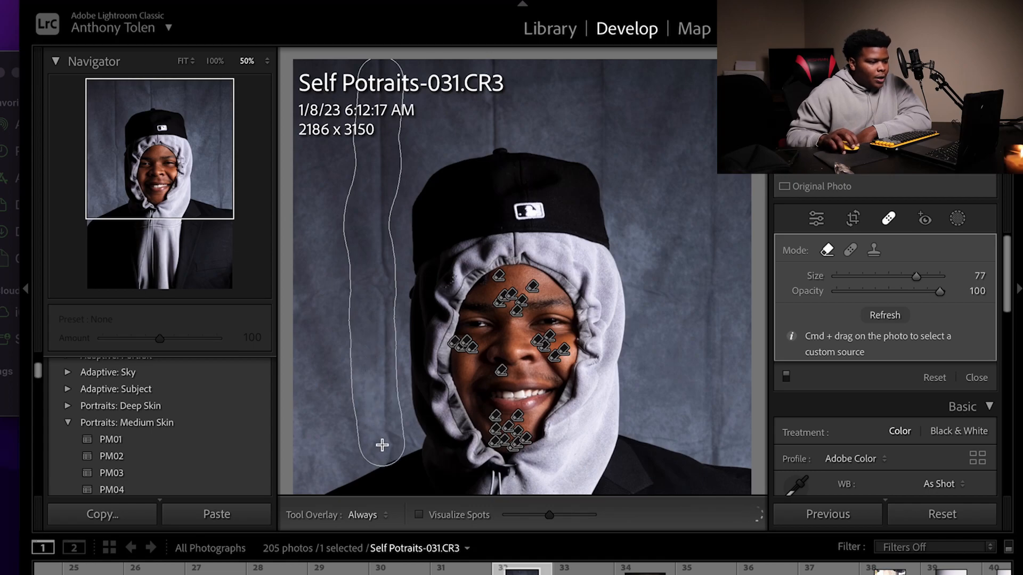
pyautogui.moveTo(380, 442); pyautogui.dragTo(380, 444)
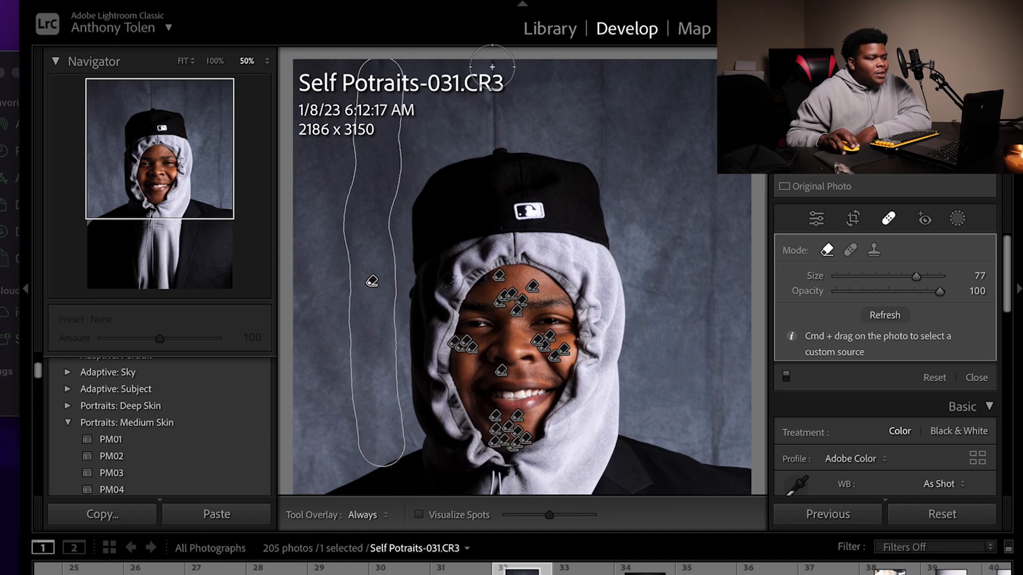
# Remove the short vertical backdrop creases directly above the cap and just to its upper right.
pyautogui.moveTo(492, 67); pyautogui.dragTo(490, 76)
pyautogui.moveTo(490, 113); pyautogui.dragTo(488, 128)
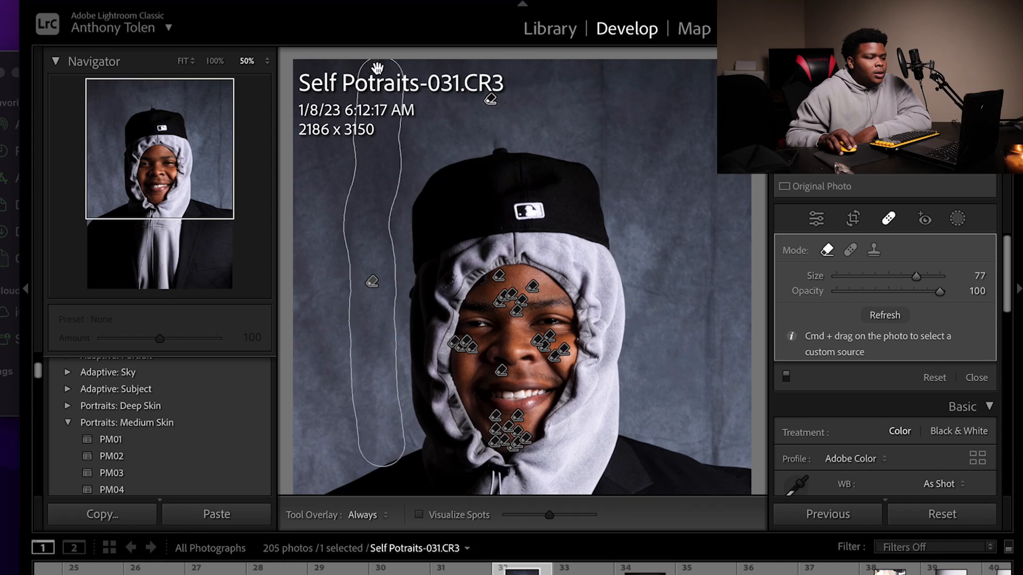
pyautogui.moveTo(599, 75); pyautogui.dragTo(600, 147)
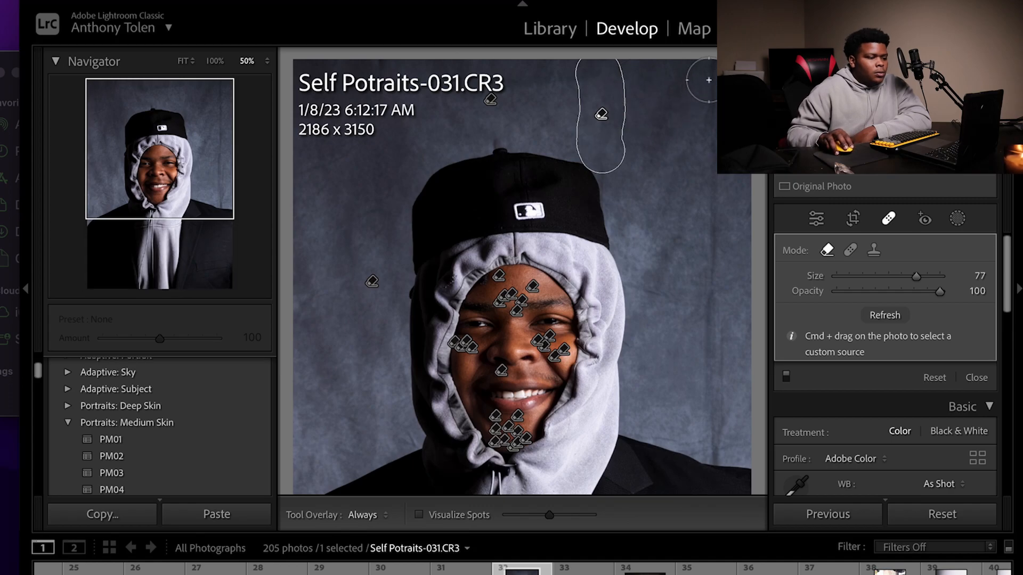
# Remove the long vertical crease near the backdrop's right edge and the marks beside its upper part.
pyautogui.moveTo(708, 80); pyautogui.dragTo(709, 222)
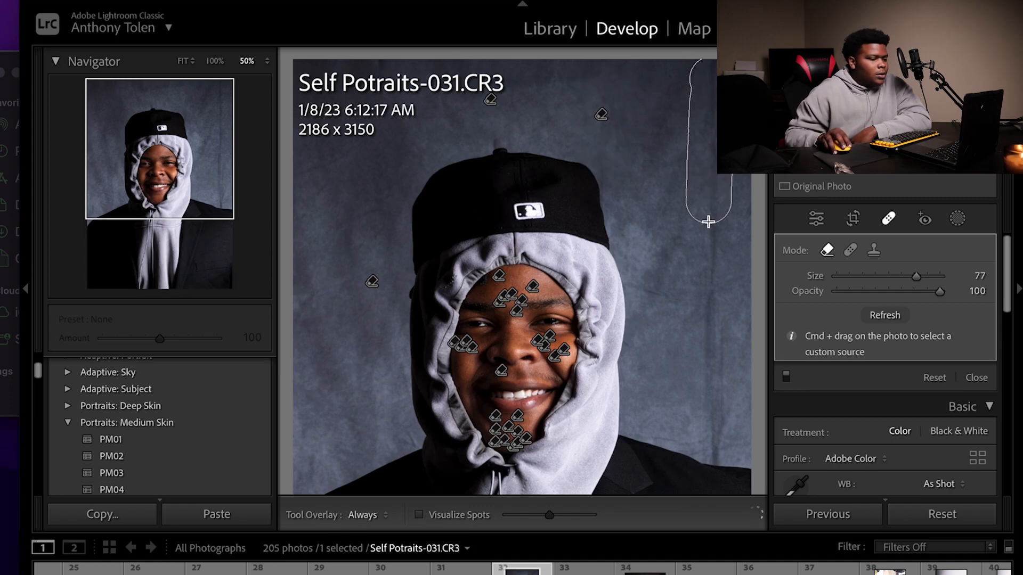
pyautogui.moveTo(711, 347); pyautogui.dragTo(713, 393)
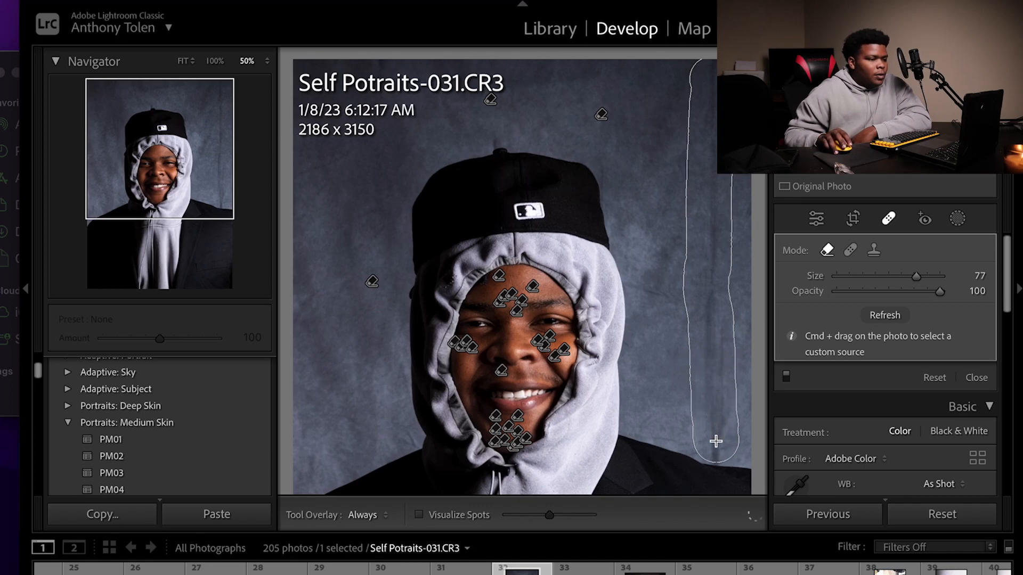
pyautogui.moveTo(715, 441); pyautogui.dragTo(716, 442)
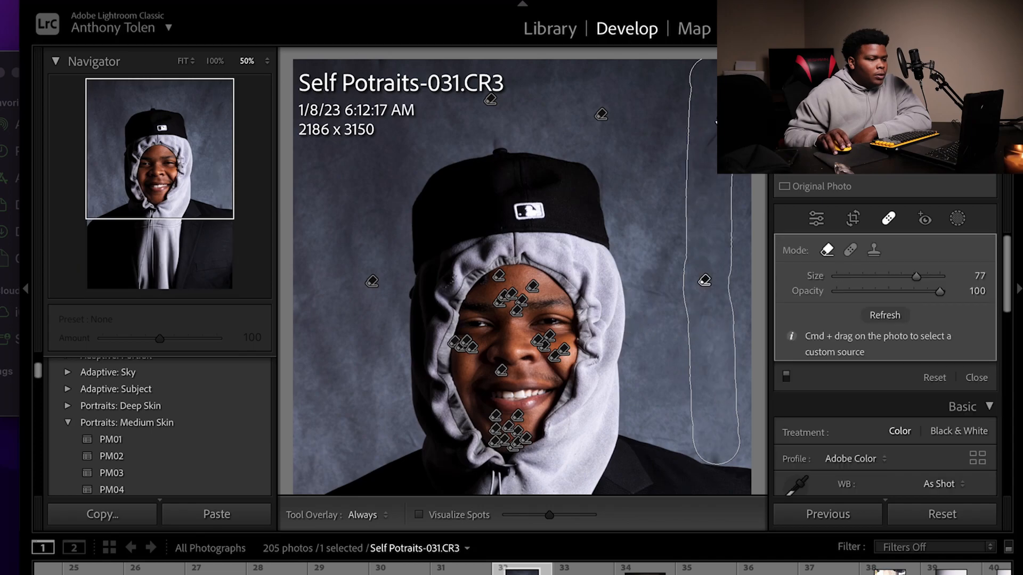
pyautogui.moveTo(704, 150); pyautogui.dragTo(704, 150)
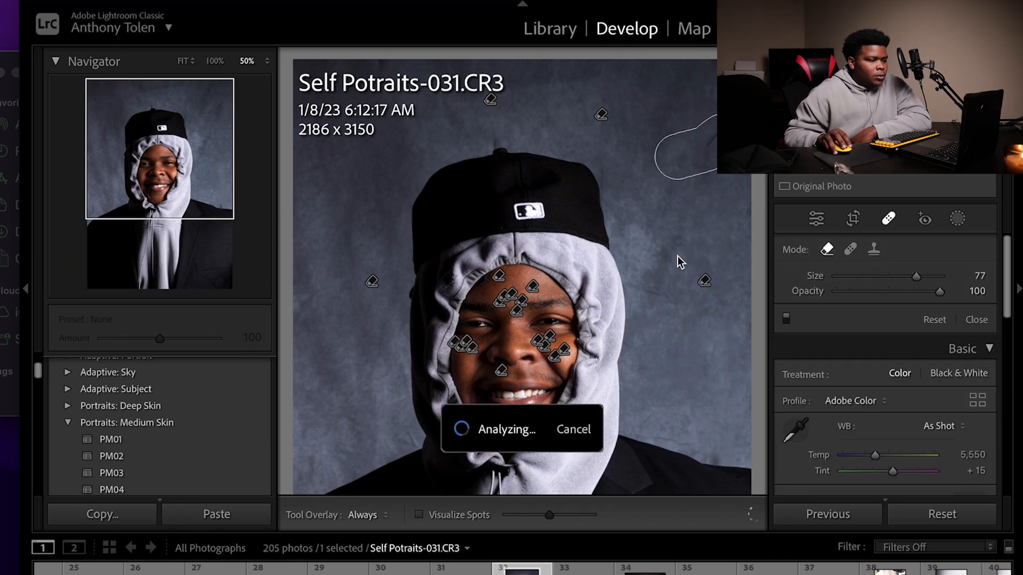
pyautogui.moveTo(673, 124); pyautogui.dragTo(692, 146)
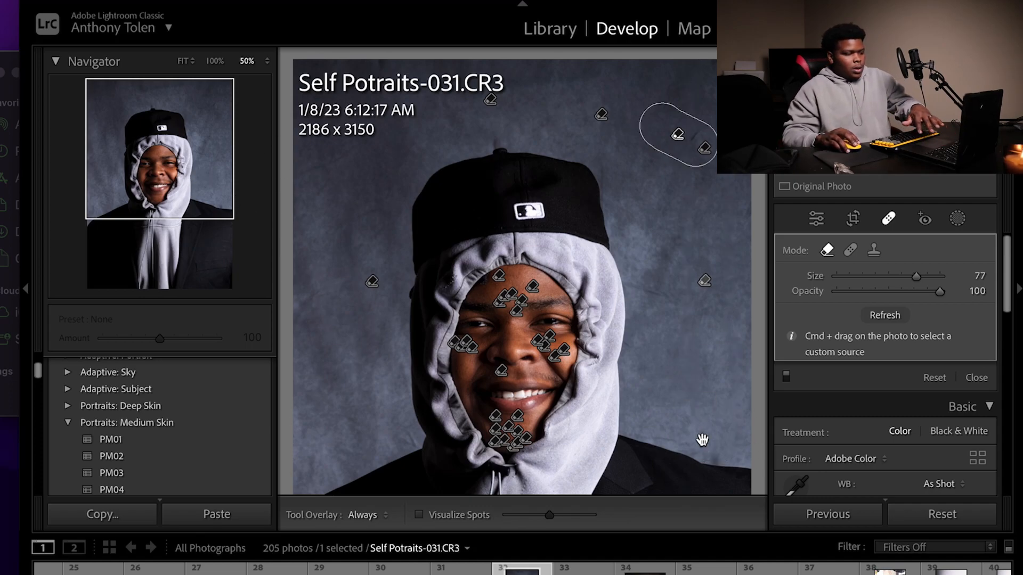
# Remove the backdrop creases just above the jacket shoulder on the photo's right side using Content-Aware Remove at brush size 59.
pyautogui.press('super+=')
pyautogui.press('super+=')
pyautogui.press('super+=')
pyautogui.press('super+=')
pyautogui.press('super+minus')
pyautogui.press('super+minus')
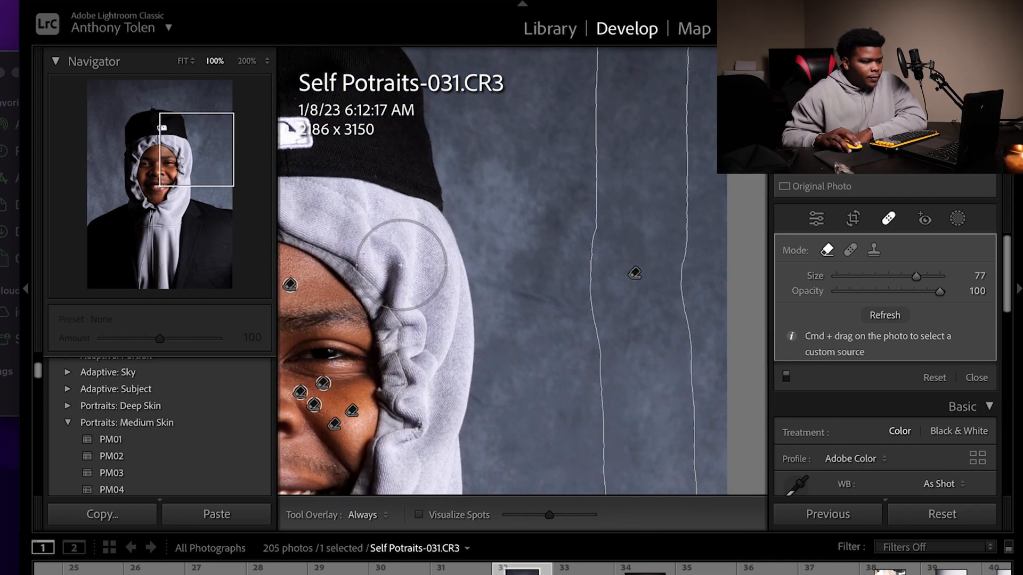
pyautogui.moveTo(205, 146); pyautogui.dragTo(198, 212)
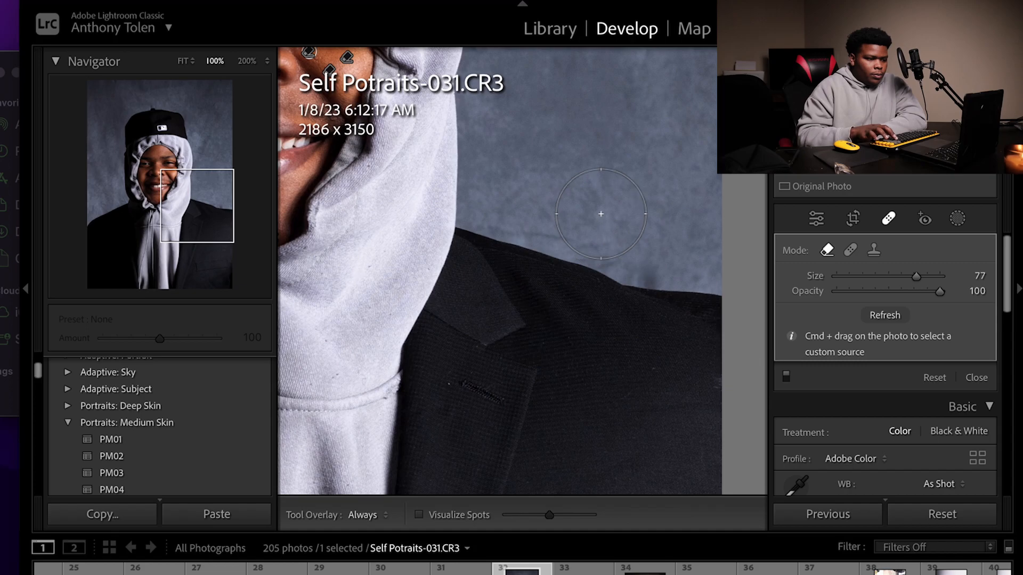
pyautogui.scroll(-4, 601, 213)
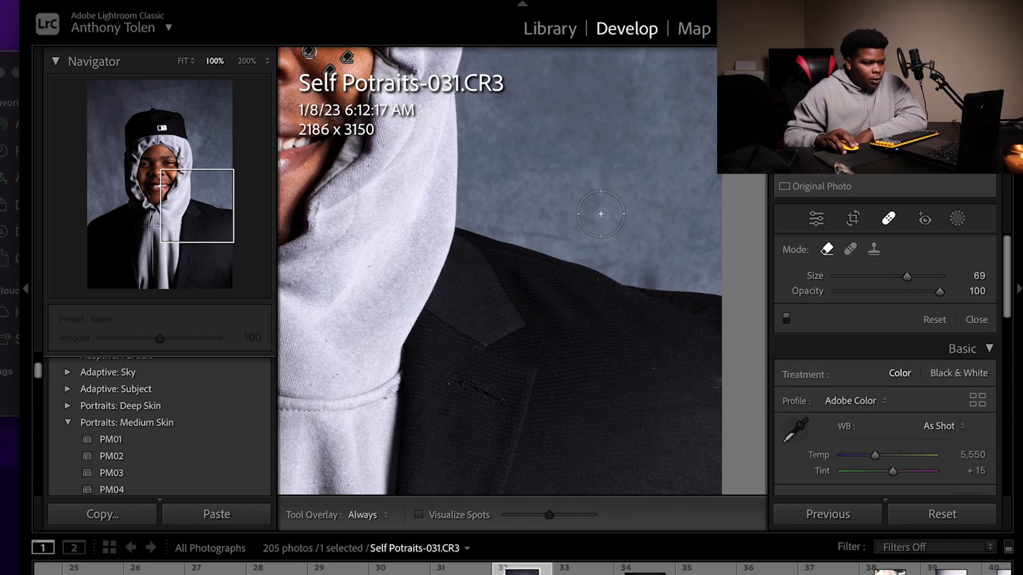
pyautogui.moveTo(596, 238); pyautogui.dragTo(660, 273)
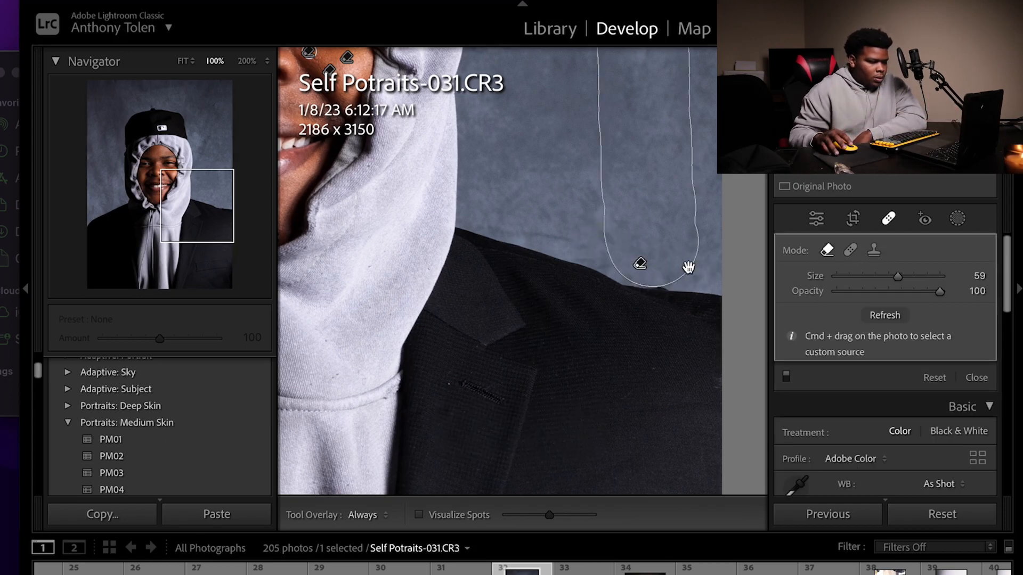
pyautogui.press('super+z')
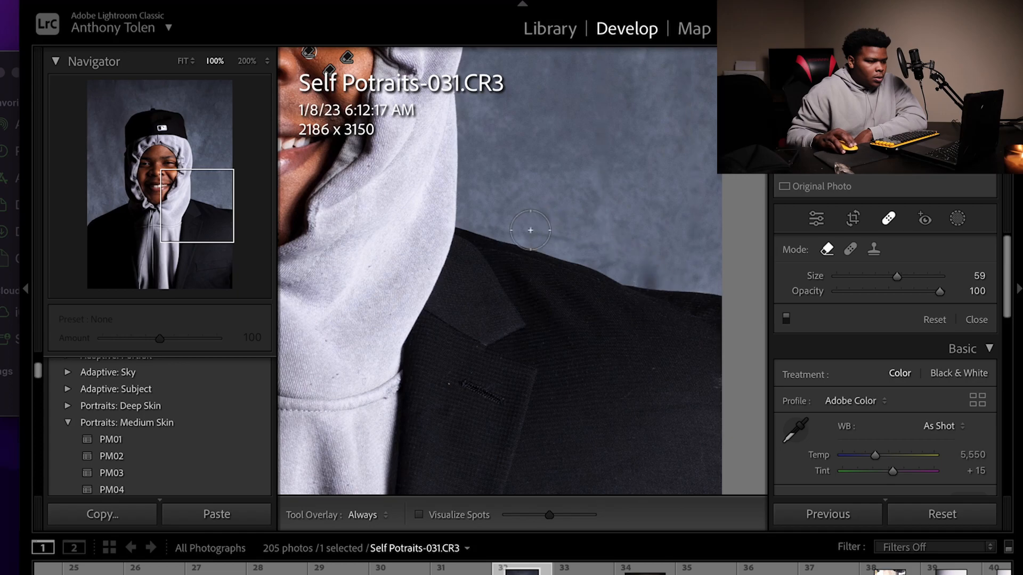
pyautogui.moveTo(538, 224); pyautogui.dragTo(643, 254)
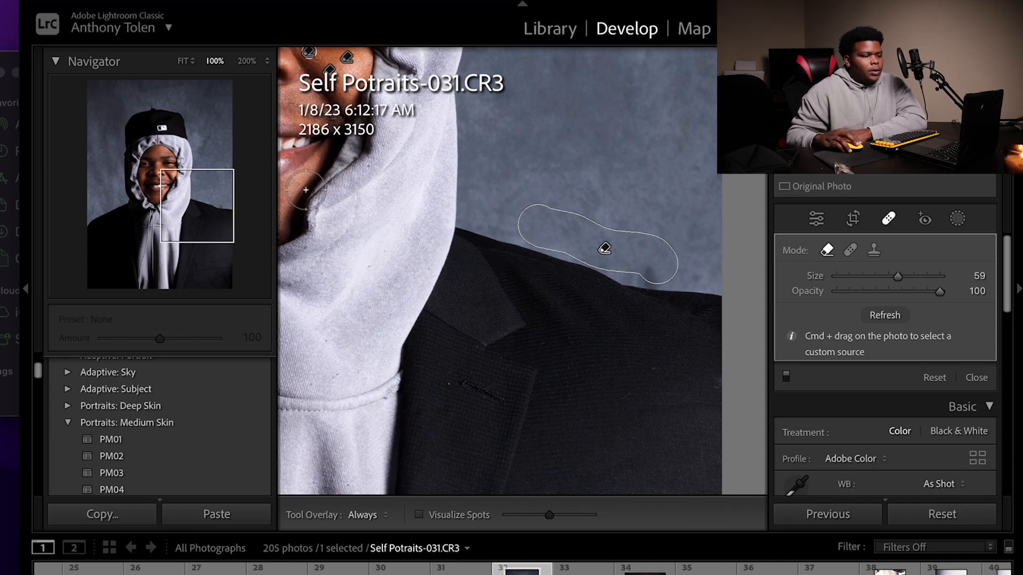
# Remove the backdrop marks just above the cap's button and beside the cap's right edge.
pyautogui.moveTo(195, 205); pyautogui.dragTo(153, 122)
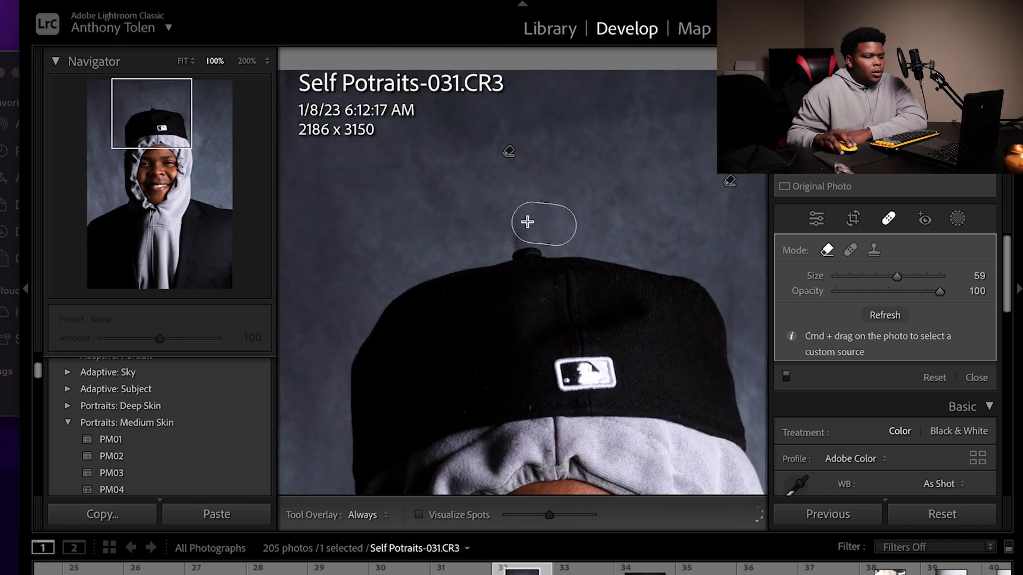
pyautogui.moveTo(502, 225); pyautogui.dragTo(504, 226)
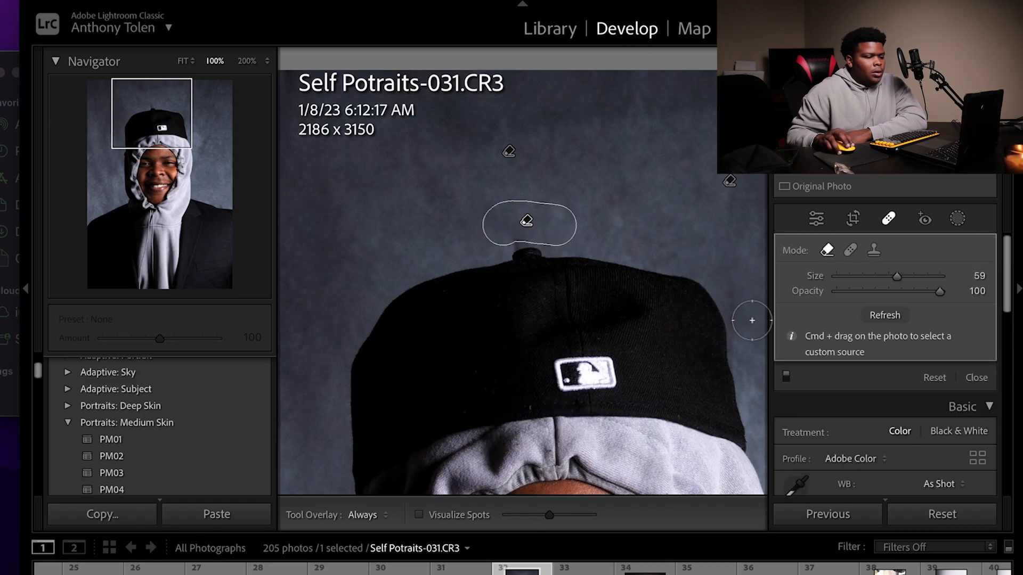
pyautogui.moveTo(748, 312); pyautogui.dragTo(740, 299)
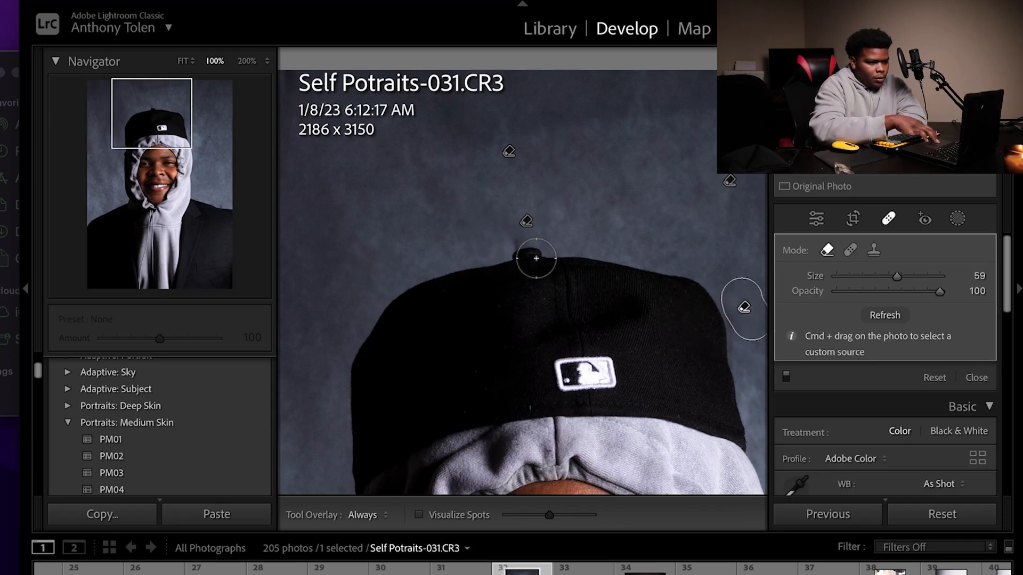
# Remove the remaining dark smudge directly above the cap's button at brush size 33, and leave the Remove tool with the whole photo in view.
pyautogui.press('super+=')
pyautogui.press('super+=')
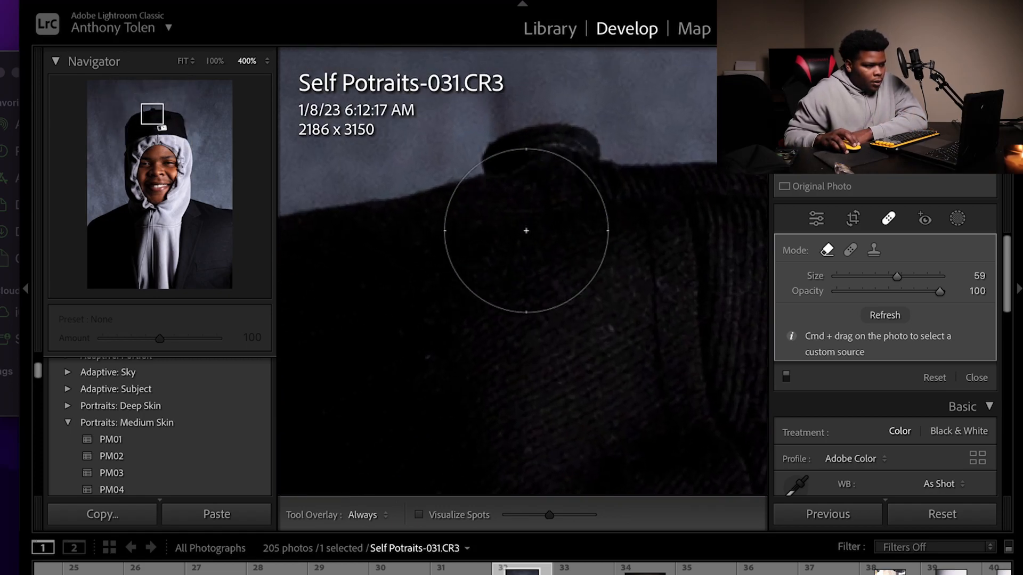
pyautogui.click(152, 114)
pyautogui.moveTo(152, 115); pyautogui.dragTo(151, 108)
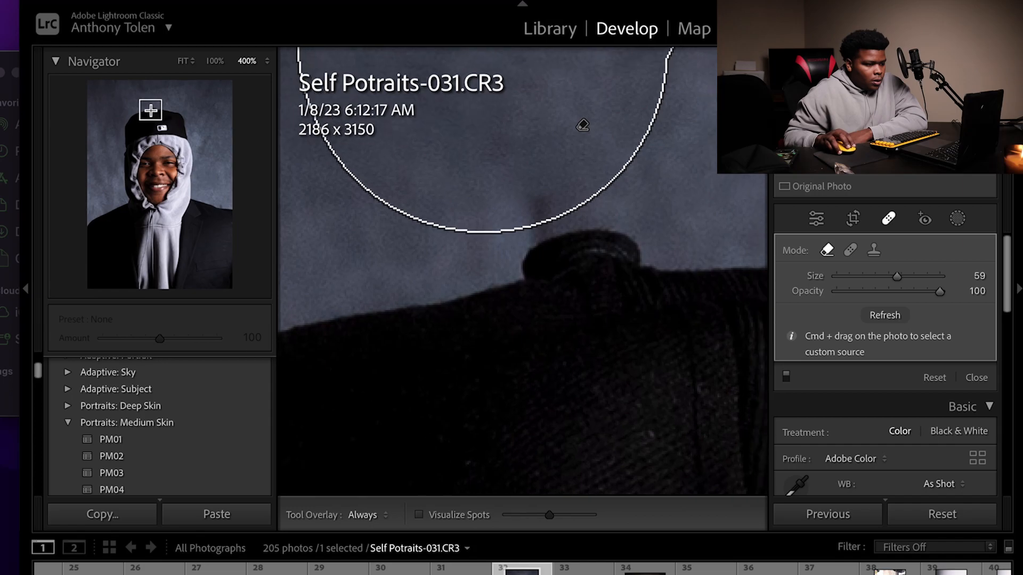
pyautogui.moveTo(459, 186); pyautogui.dragTo(653, 188)
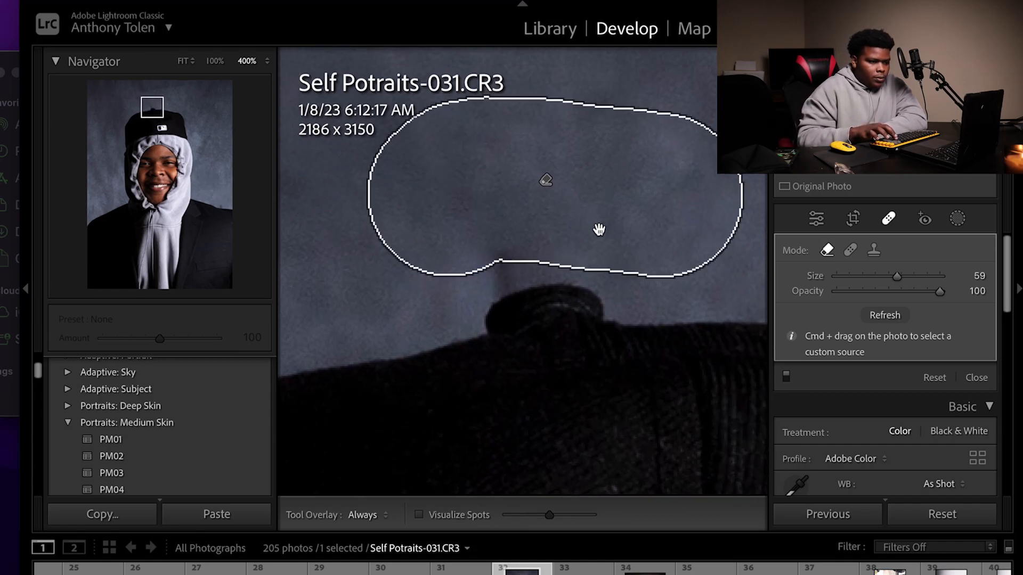
pyautogui.press('Delete')
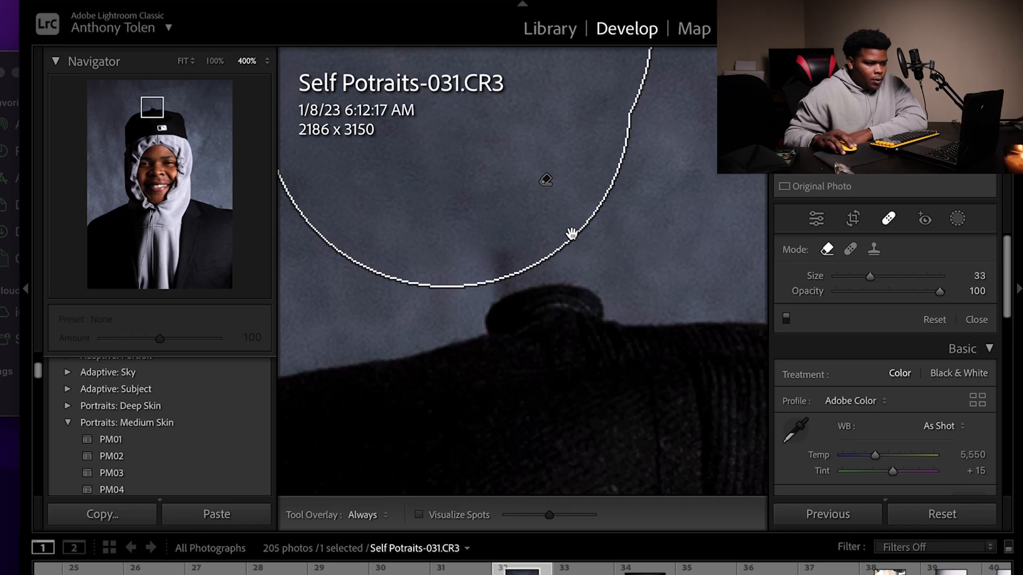
pyautogui.moveTo(396, 277)
pyautogui.mouseDown()
pyautogui.moveTo(549, 234)
pyautogui.moveTo(630, 244)
pyautogui.mouseUp()
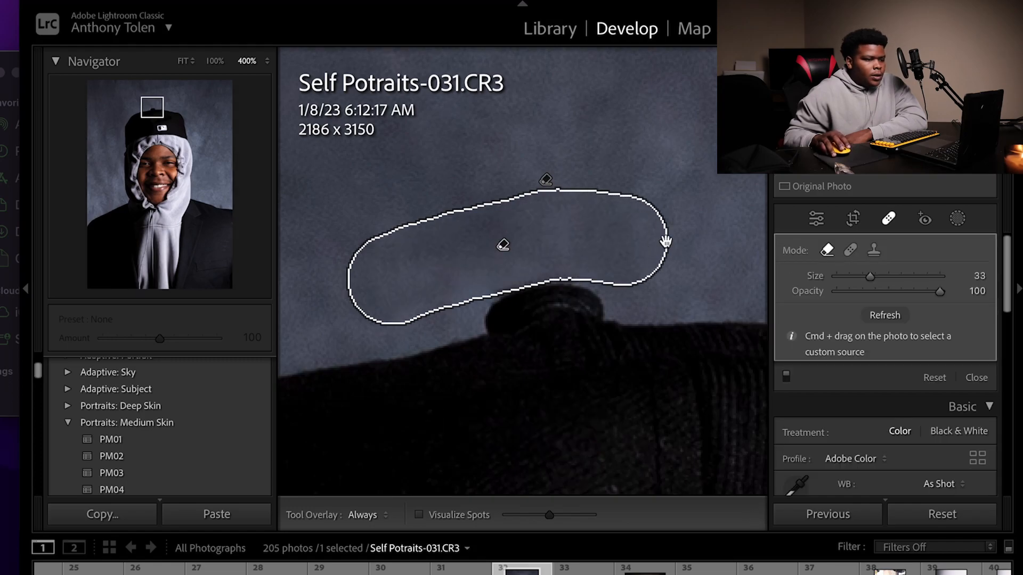
pyautogui.click(809, 218)
pyautogui.click(582, 224)
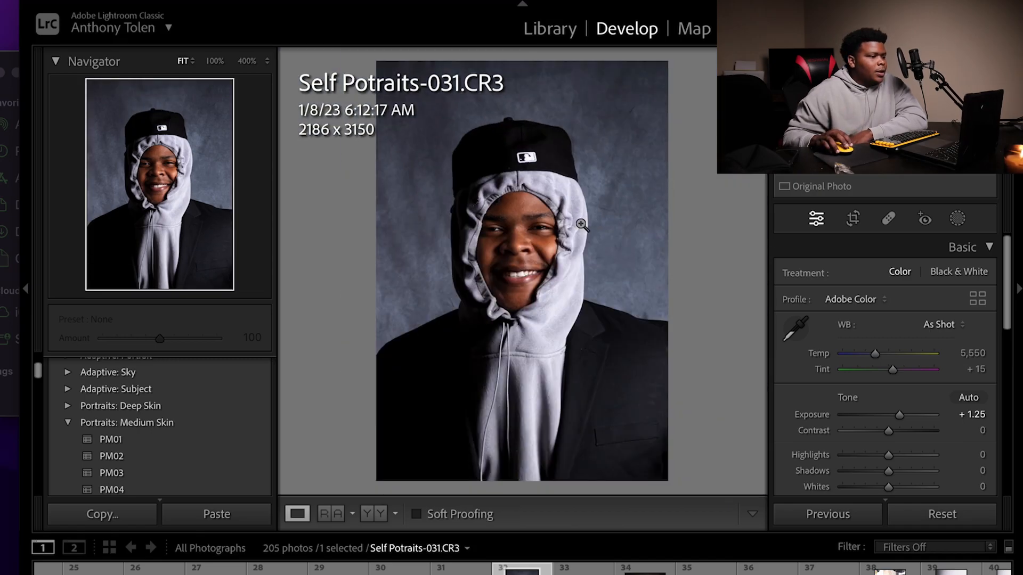